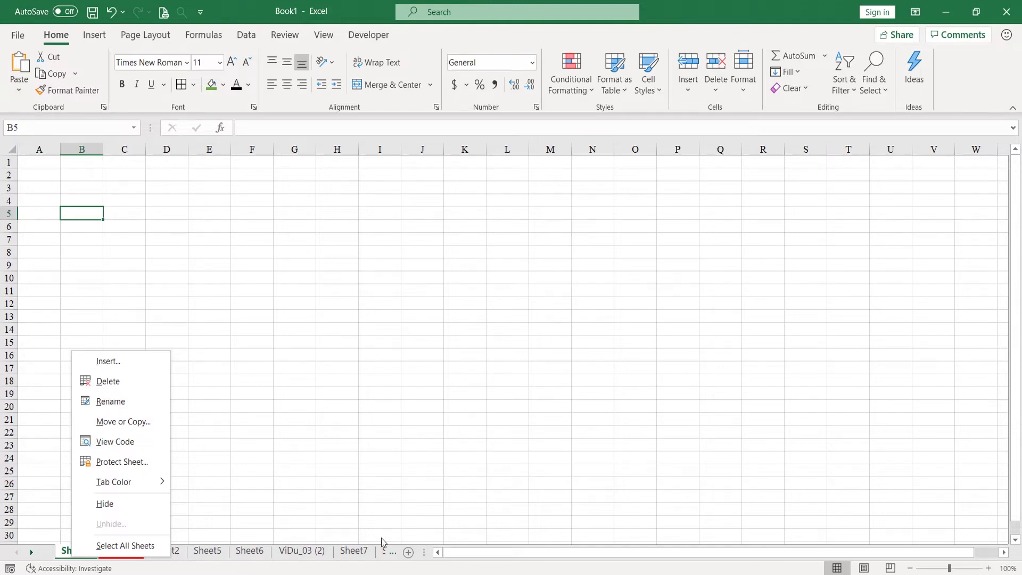
# - Try renaming the first sheet to Sheet2, then cancel after the name-taken warning
pyautogui.click(346, 472)
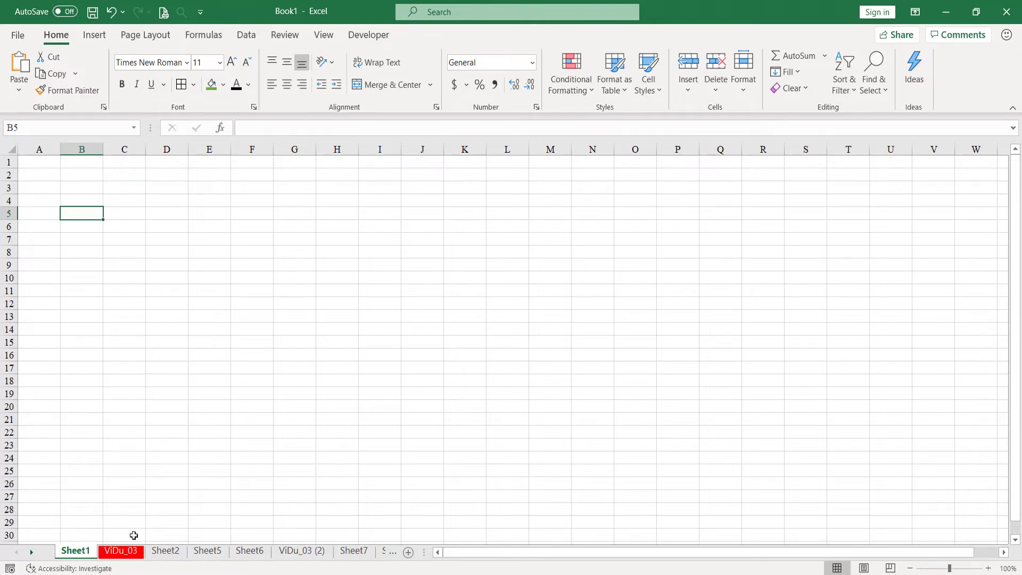
pyautogui.rightClick(72, 553)
pyautogui.click(110, 398)
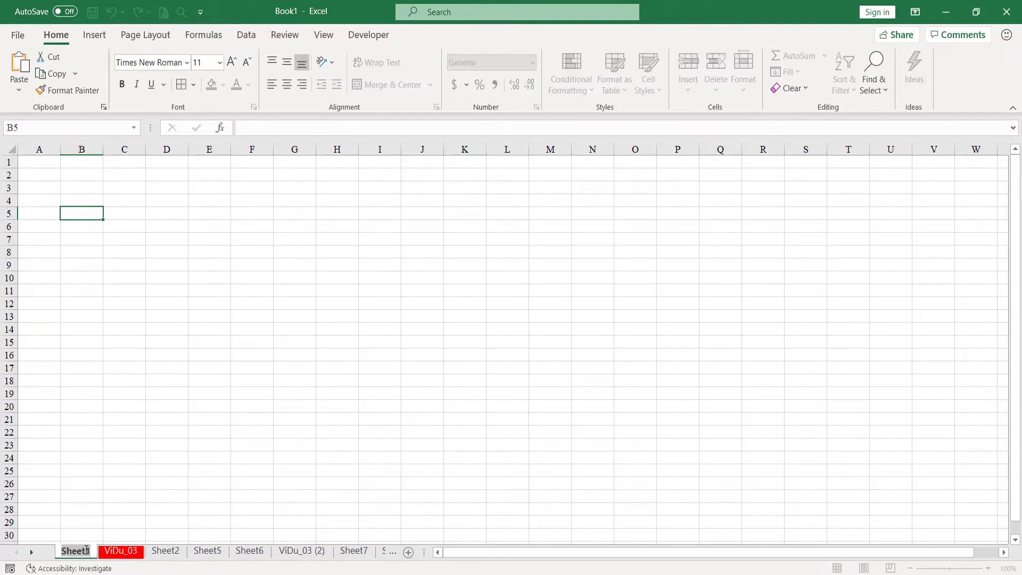
pyautogui.click(86, 550)
pyautogui.write('2')
pyautogui.press('Return')
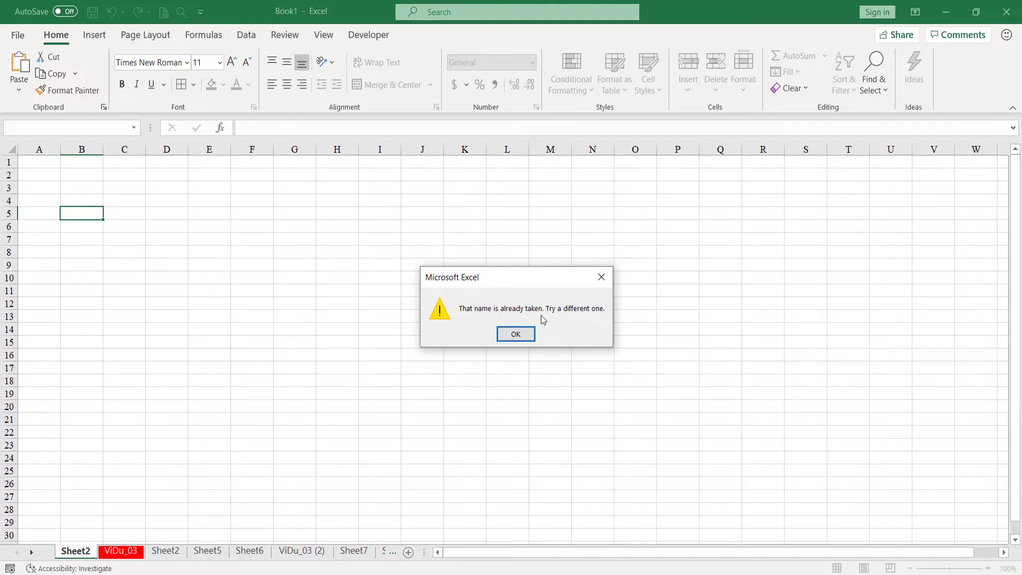
pyautogui.click(515, 334)
pyautogui.click(231, 554)
pyautogui.press('Escape')
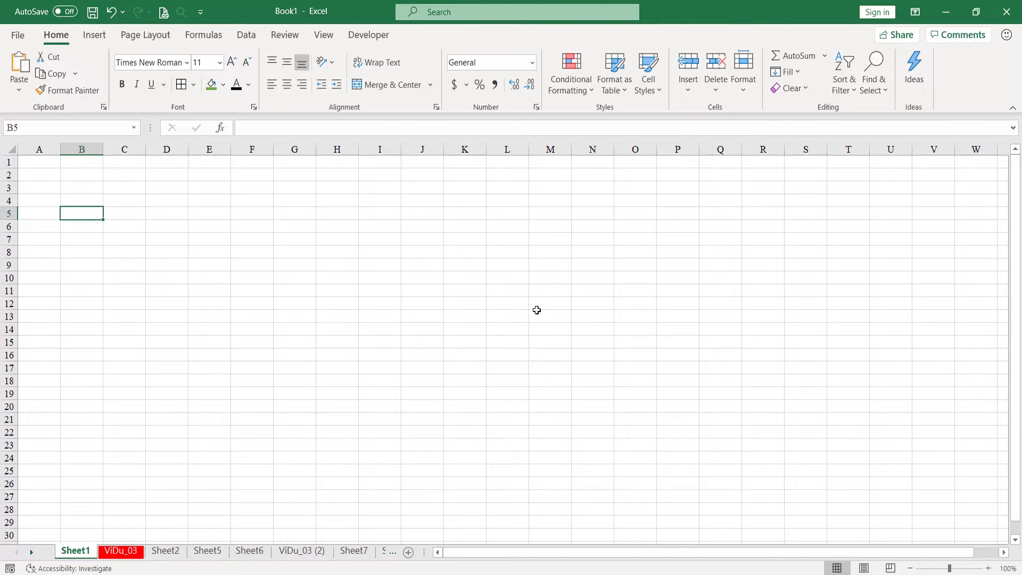
# - Rename Sheet2 to 'Bài tập 1'
pyautogui.click(165, 550)
pyautogui.click(196, 551)
pyautogui.click(182, 552)
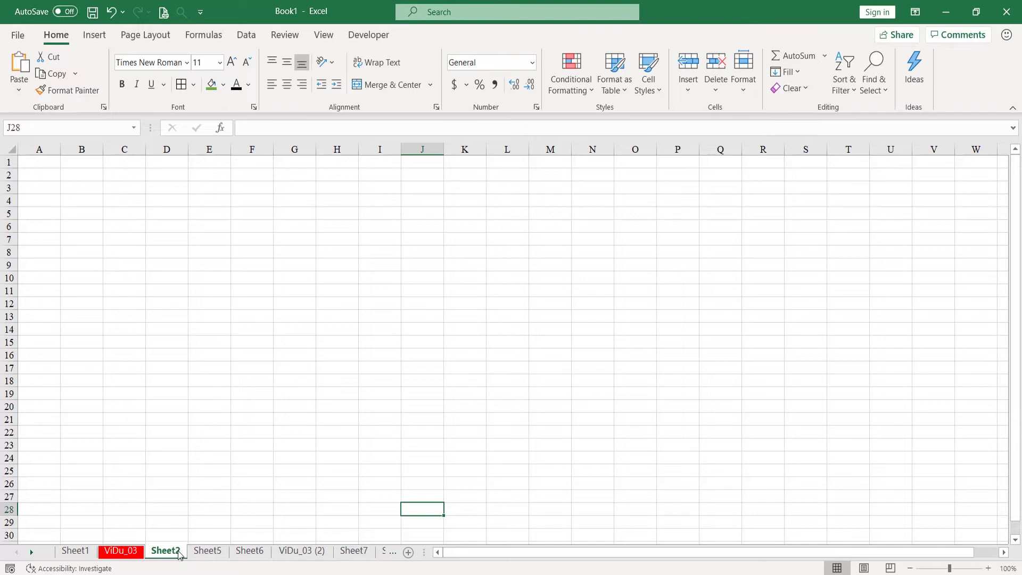
pyautogui.rightClick(179, 553)
pyautogui.click(232, 398)
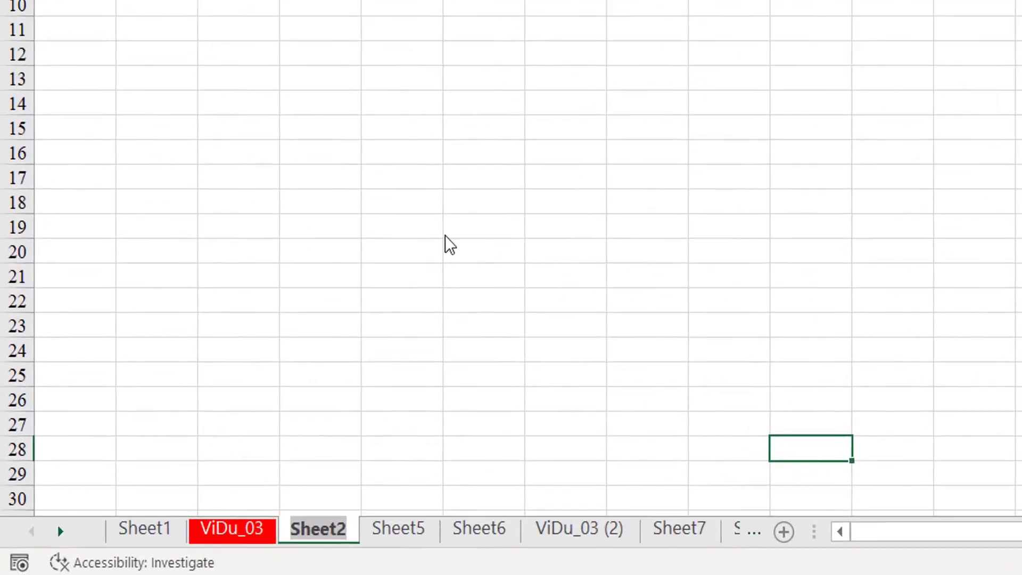
pyautogui.write('Bài tập 1')
pyautogui.press('Return')
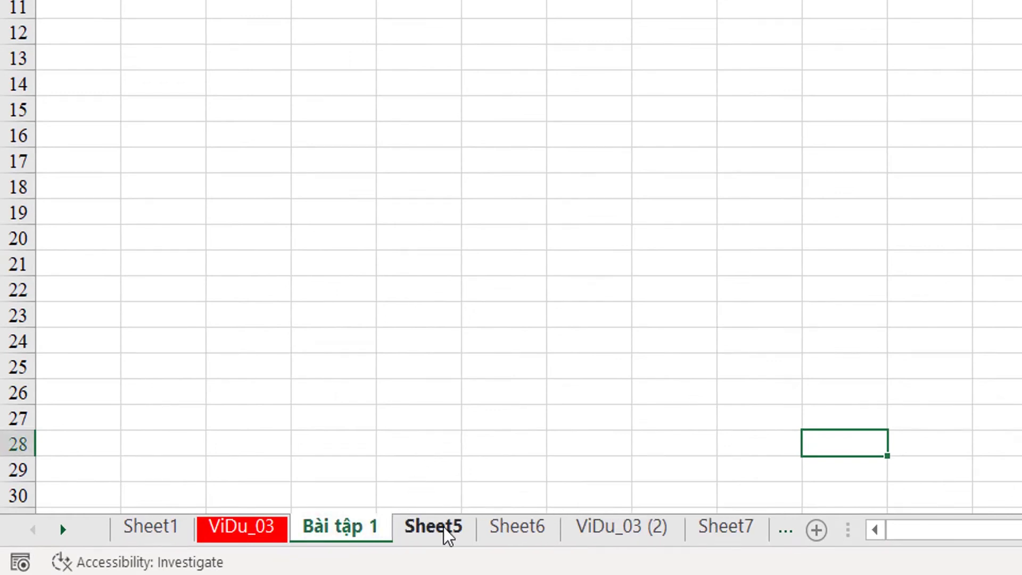
# - Rename Sheet5 to 'Bai tap 2' and Sheet6 to 'BaiTap3'
pyautogui.rightClick(447, 534)
pyautogui.click(515, 227)
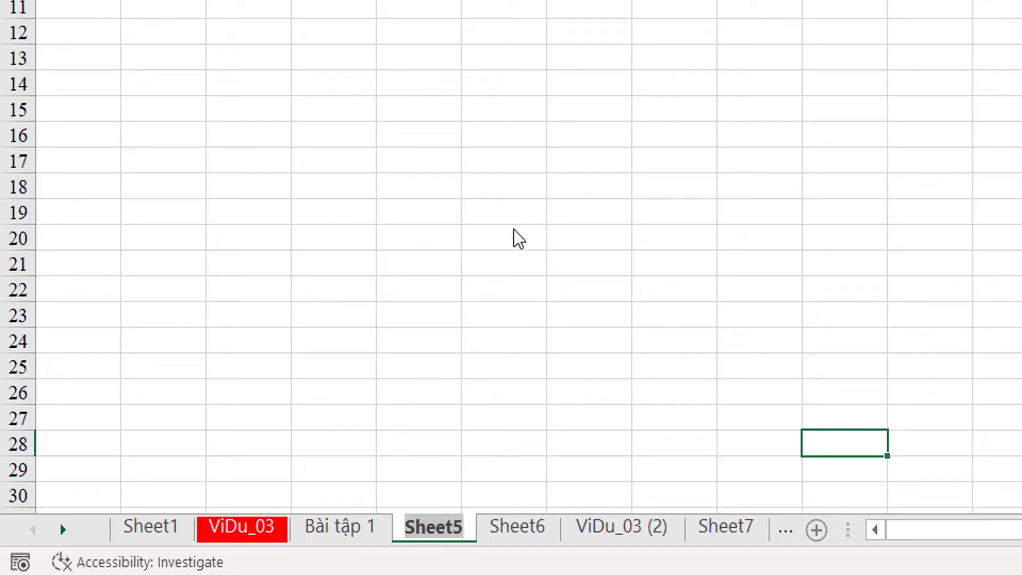
pyautogui.write('Bai tap 2')
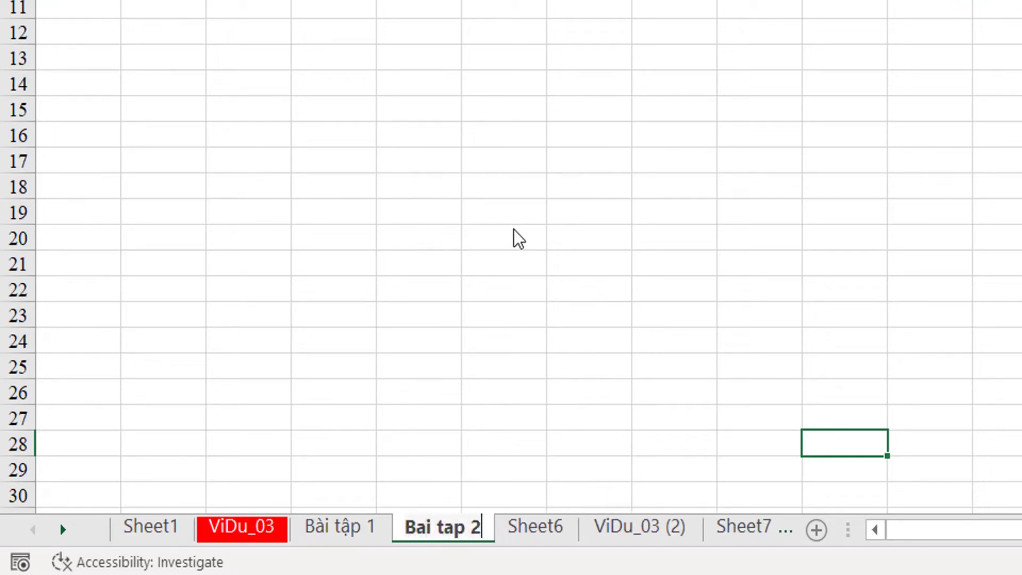
pyautogui.rightClick(554, 530)
pyautogui.click(620, 213)
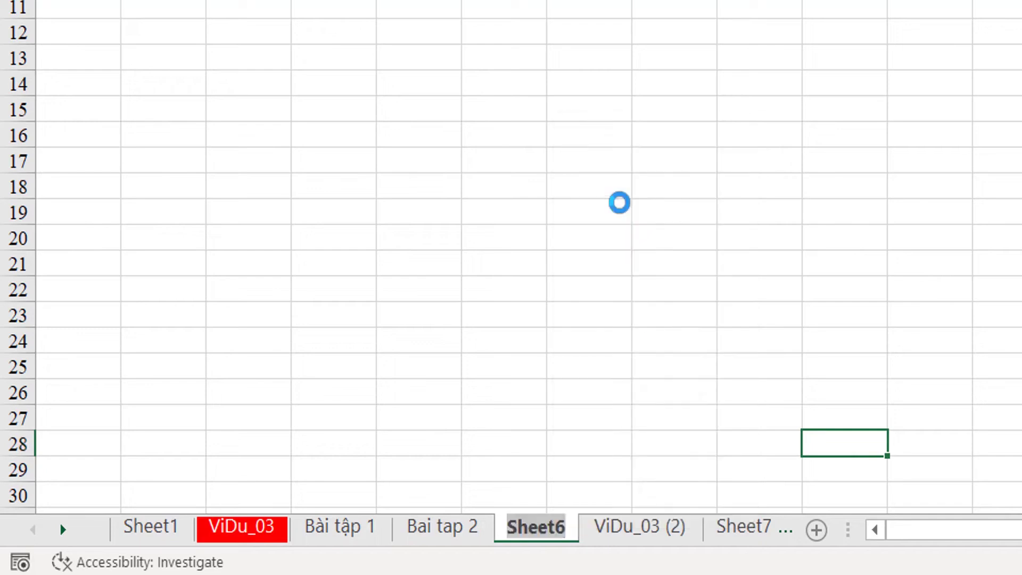
pyautogui.write('BaiTap3')
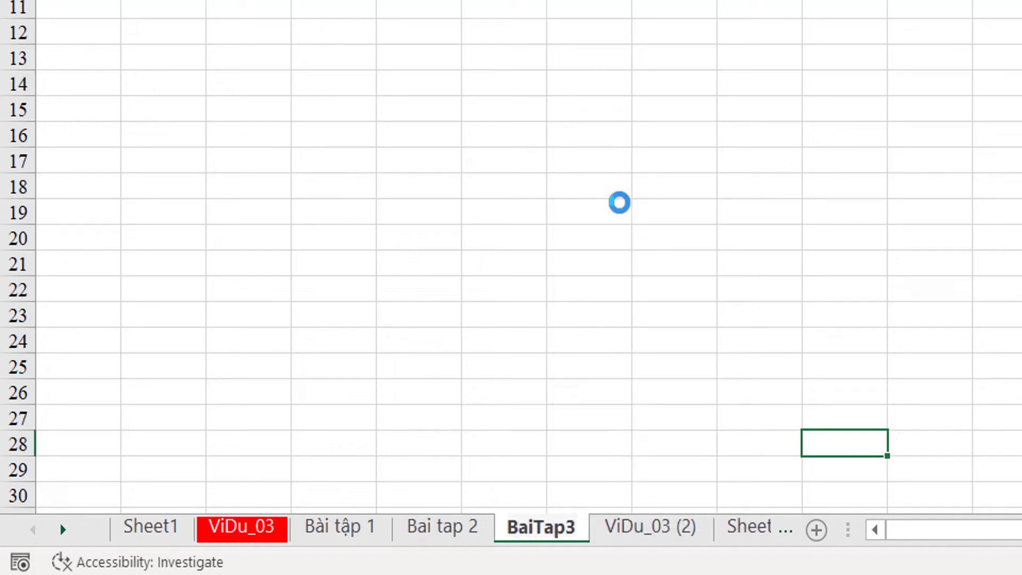
pyautogui.press('Return')
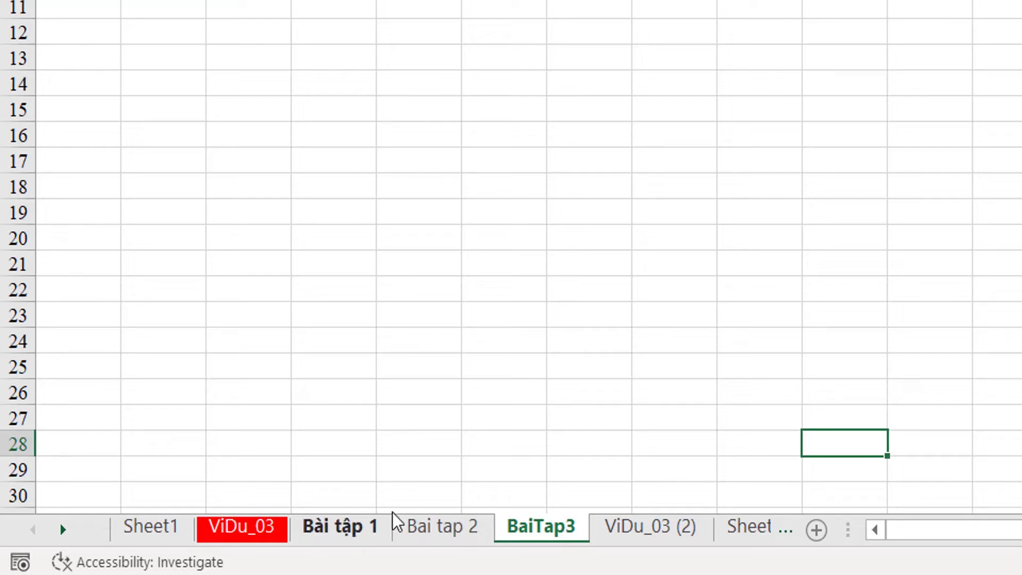
# - On Sheet1, zoom in and begin A1's formula as ='Bài tập 1'!A1
pyautogui.click(167, 539)
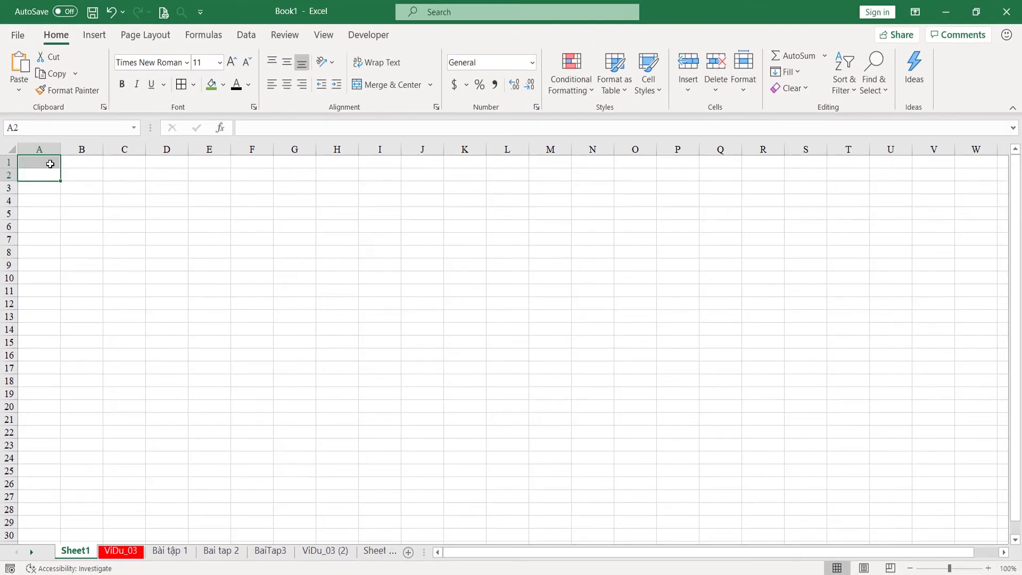
pyautogui.click(50, 164)
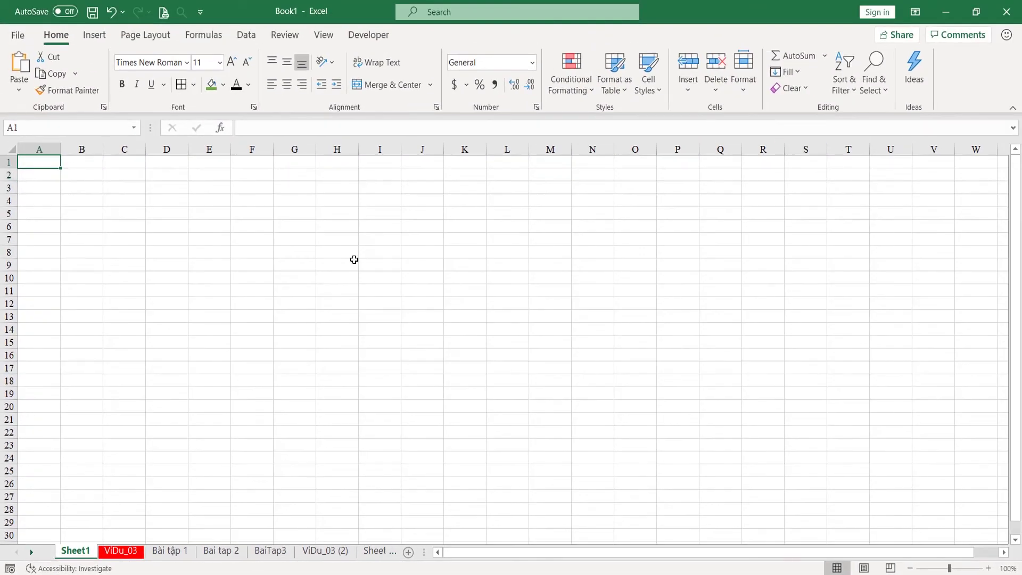
pyautogui.click(989, 568)
pyautogui.click(988, 568)
pyautogui.click(989, 568)
pyautogui.click(989, 568)
pyautogui.click(989, 568)
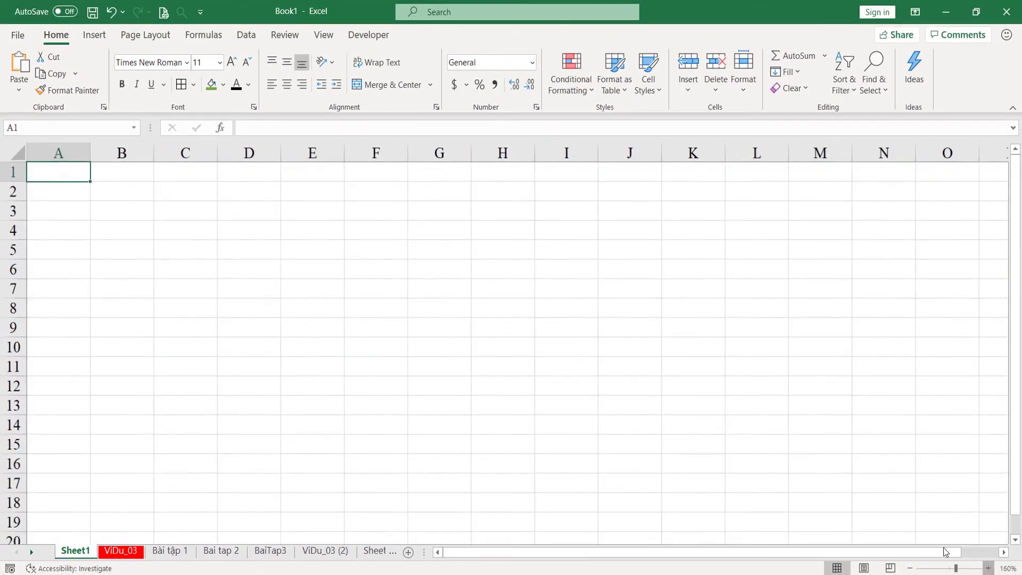
pyautogui.click(989, 568)
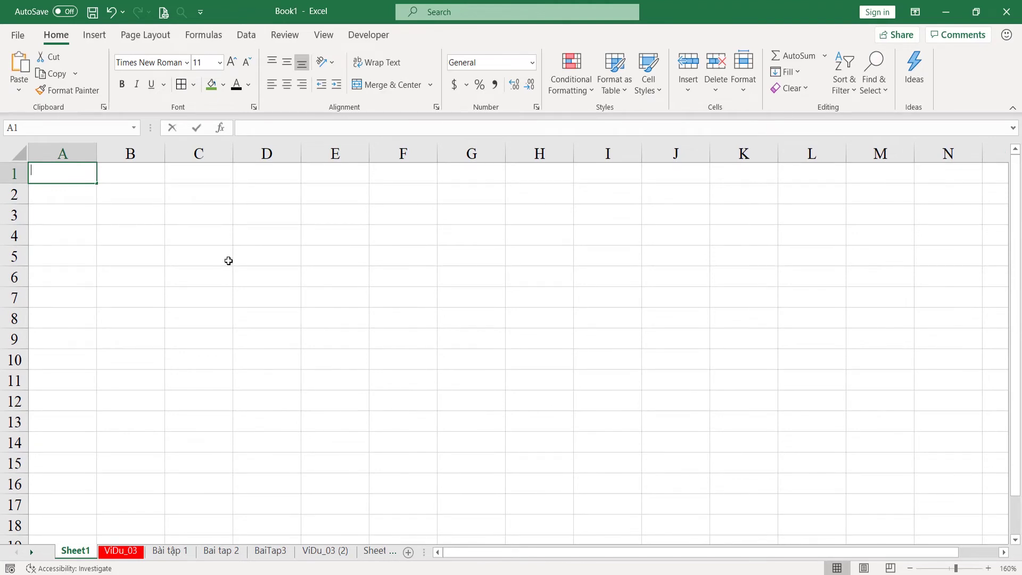
pyautogui.write('=')
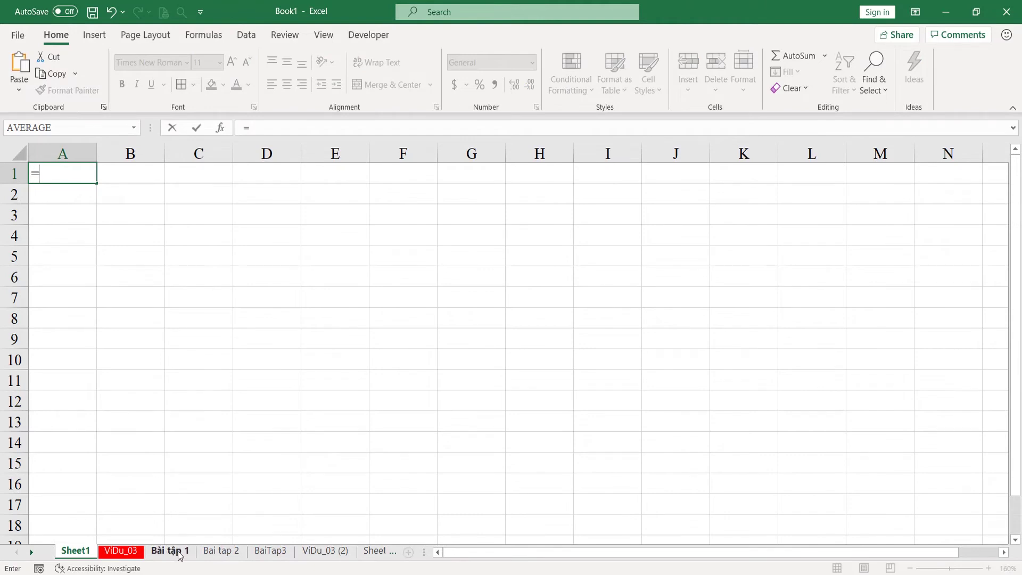
pyautogui.click(179, 556)
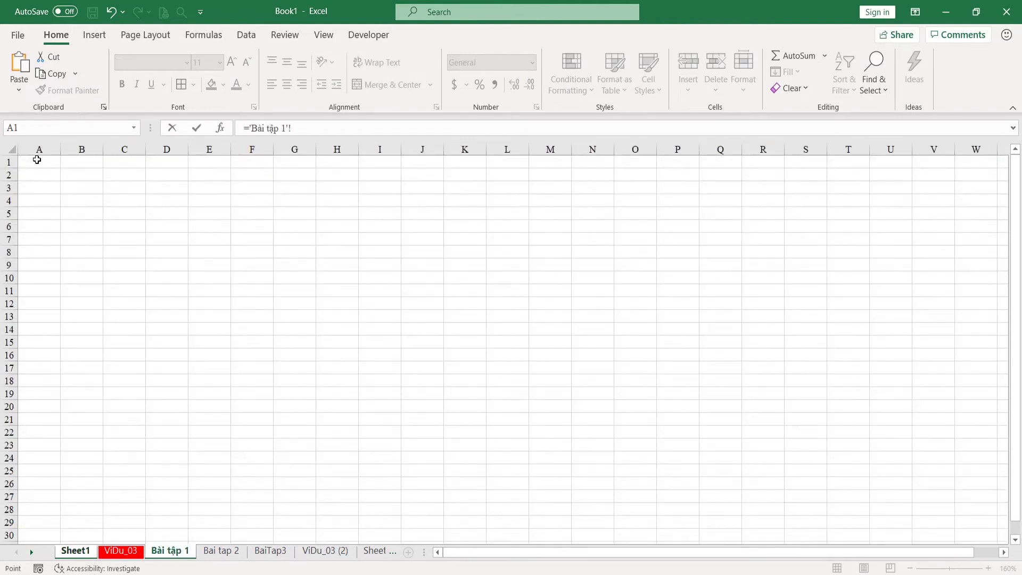
pyautogui.click(37, 159)
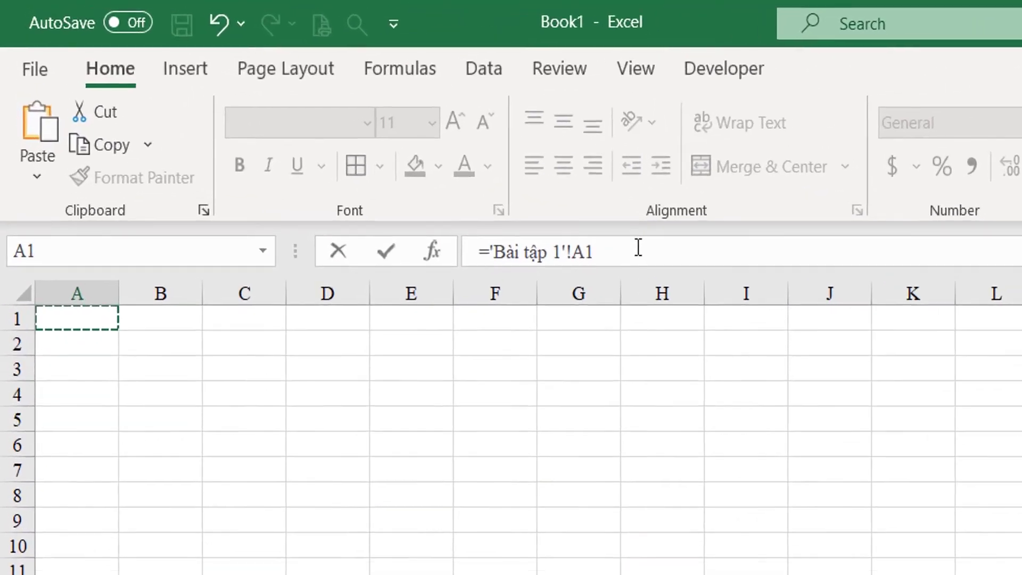
# - Check the sheet name and A1 reference in ='Bài tập 1'!A1, then commit it to show 0
pyautogui.moveTo(318, 127); pyautogui.dragTo(221, 126)
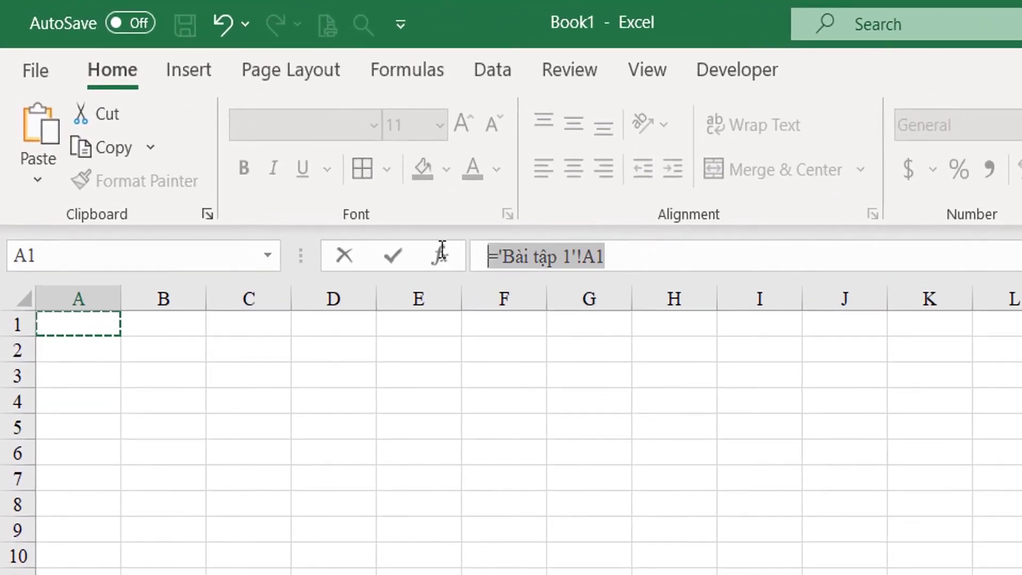
pyautogui.doubleClick(513, 257)
pyautogui.moveTo(557, 256); pyautogui.dragTo(571, 256)
pyautogui.click(572, 256)
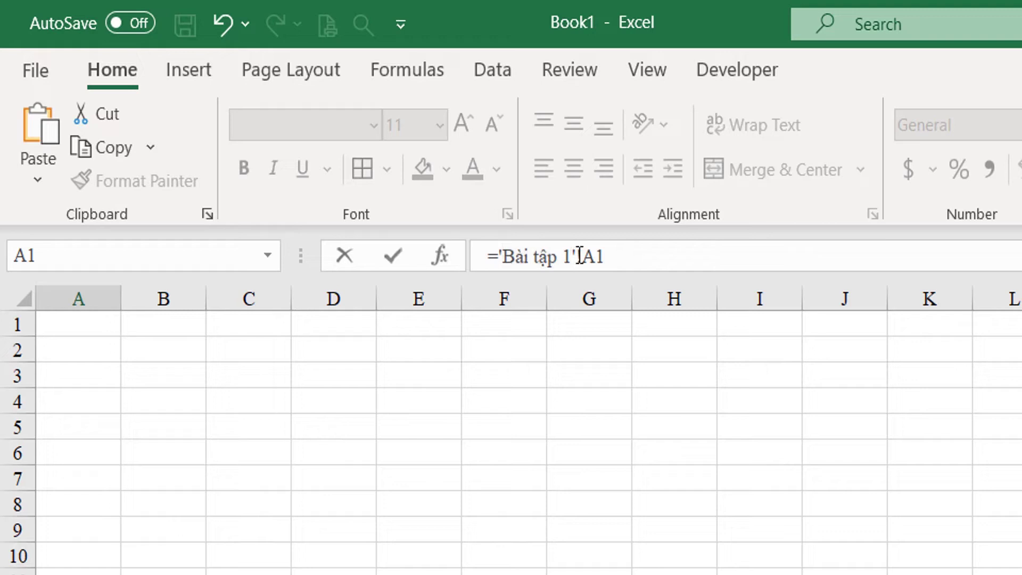
pyautogui.click(499, 256)
pyautogui.moveTo(578, 256); pyautogui.dragTo(499, 256)
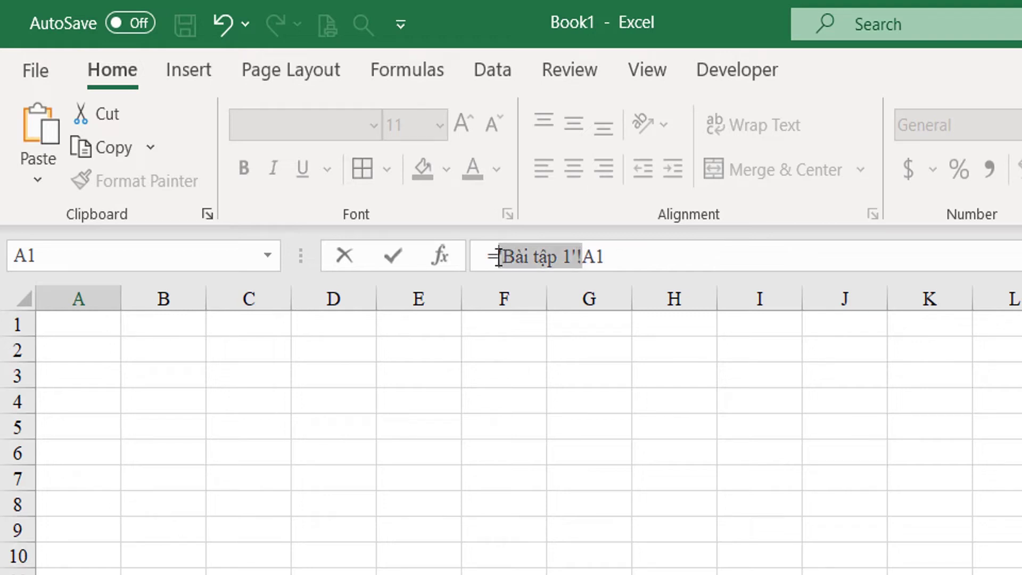
pyautogui.click(607, 256)
pyautogui.doubleClick(614, 256)
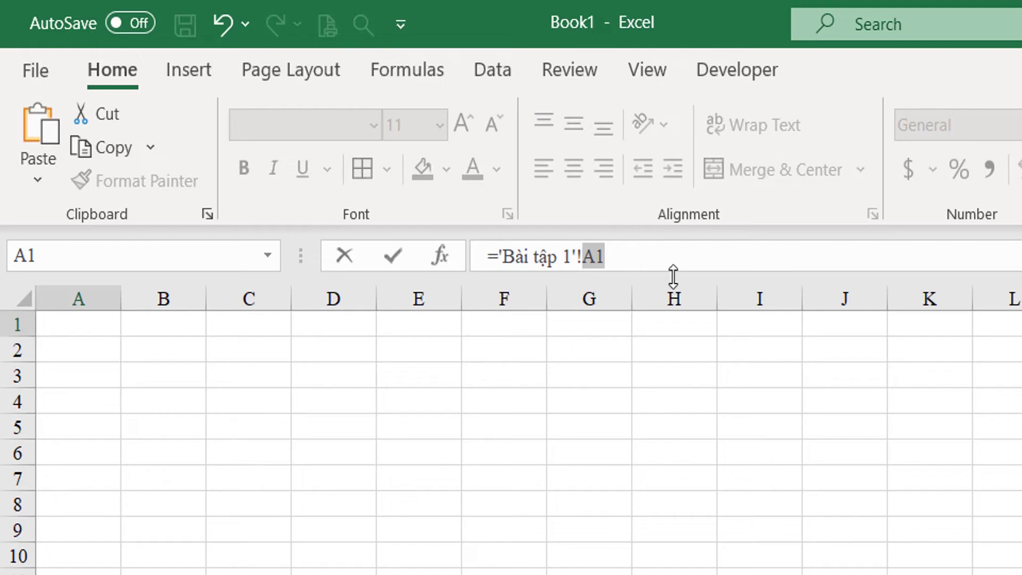
pyautogui.click(694, 253)
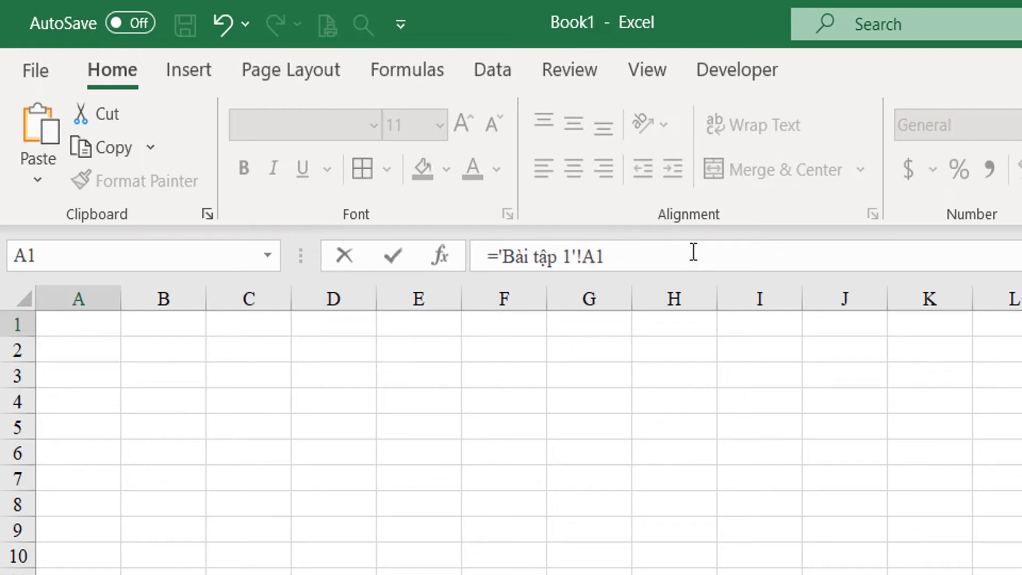
pyautogui.press('Return')
pyautogui.press('Up')
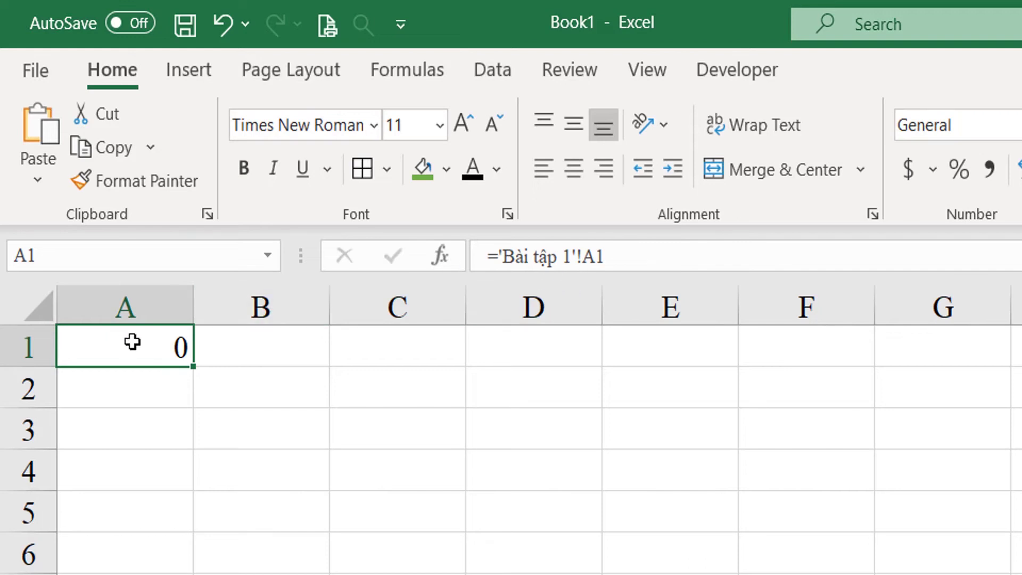
pyautogui.click(135, 390)
pyautogui.write('=')
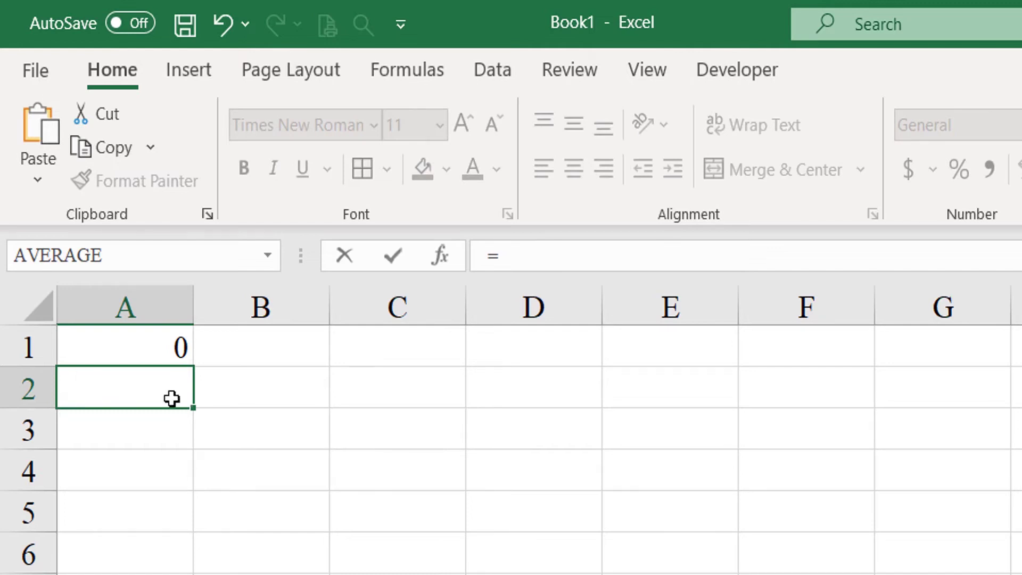
pyautogui.hotkey('ctrl', 'pagedown')
pyautogui.click(100, 330)
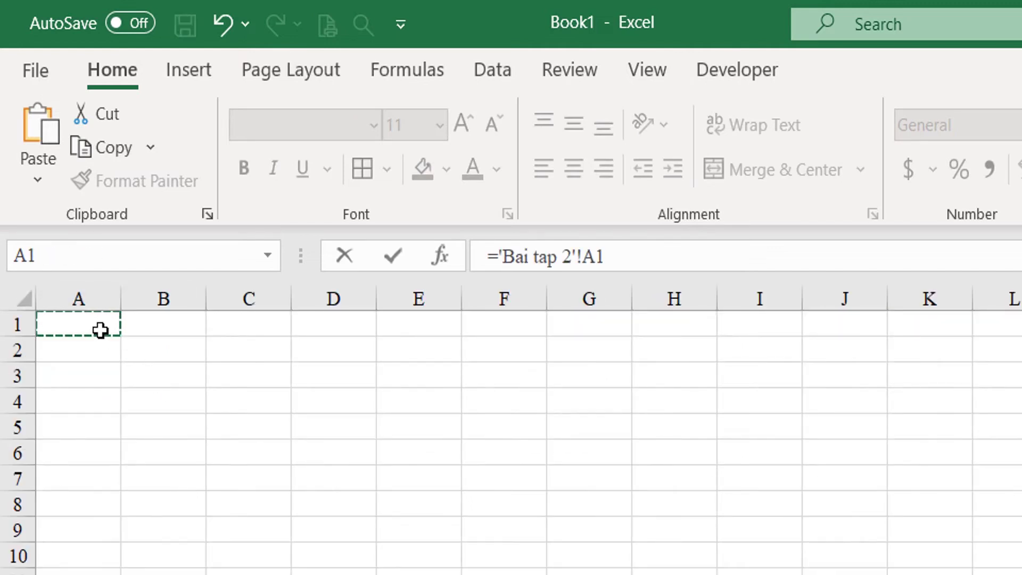
pyautogui.click(503, 250)
pyautogui.click(577, 255)
pyautogui.press('Return')
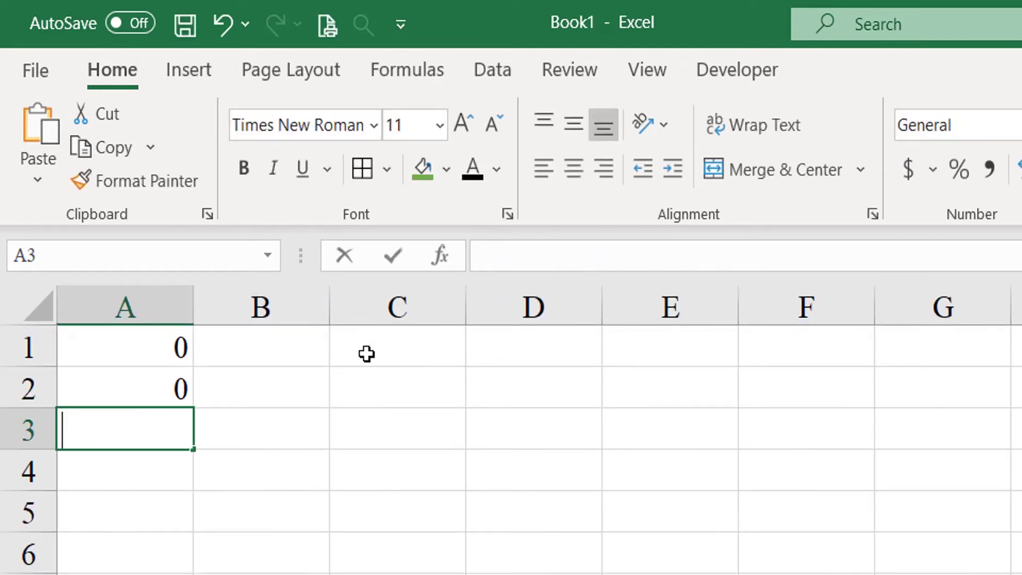
pyautogui.write('=BaiTap3!')
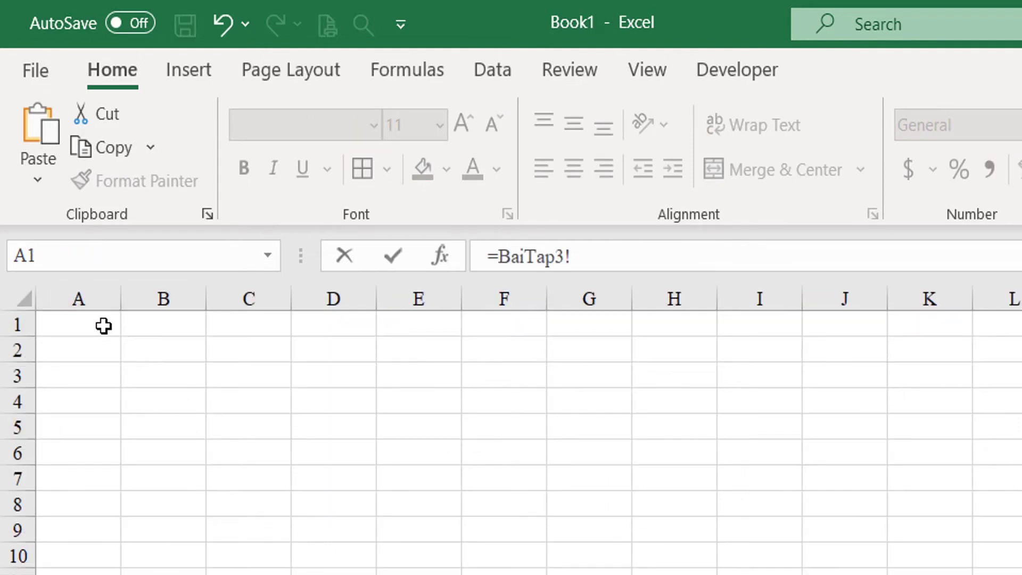
pyautogui.click(103, 326)
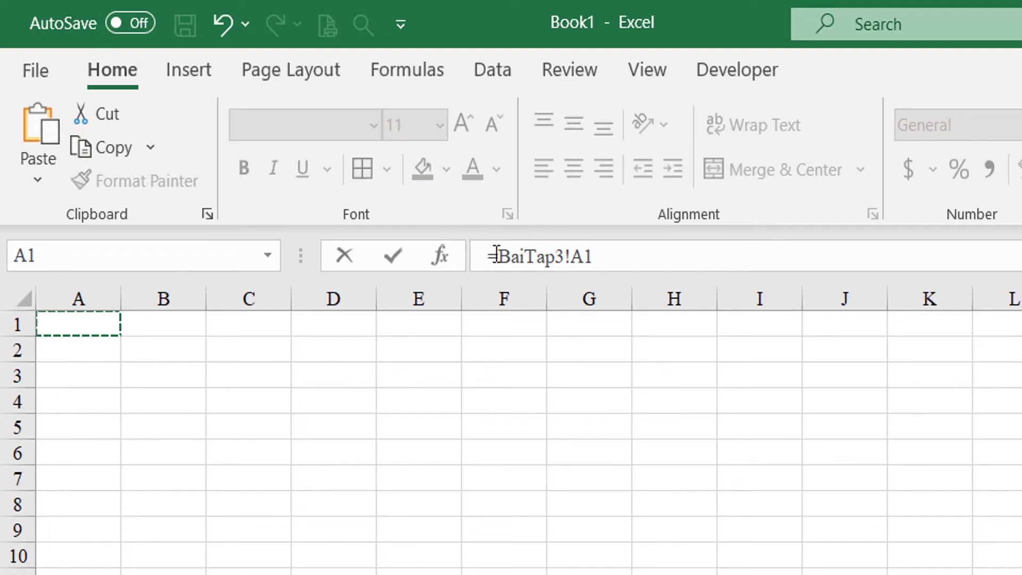
pyautogui.moveTo(498, 256); pyautogui.dragTo(564, 256)
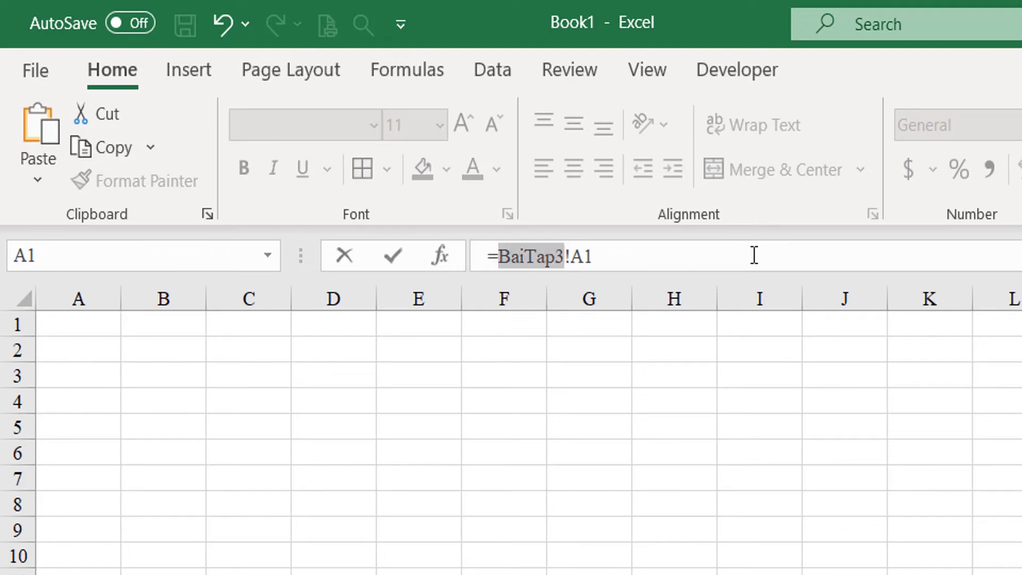
pyautogui.moveTo(496, 255); pyautogui.dragTo(565, 255)
pyautogui.click(565, 255)
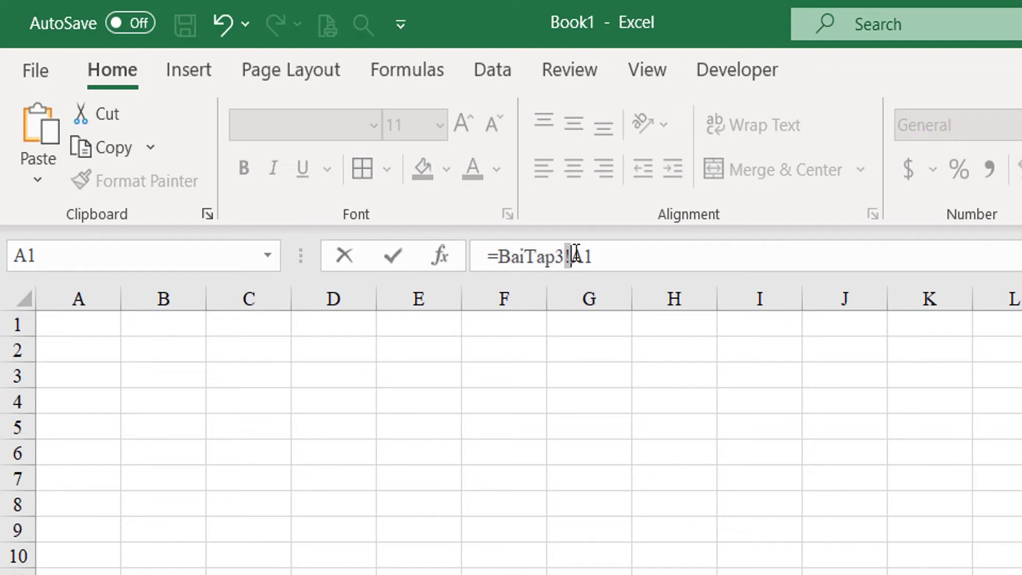
pyautogui.moveTo(569, 256); pyautogui.dragTo(494, 255)
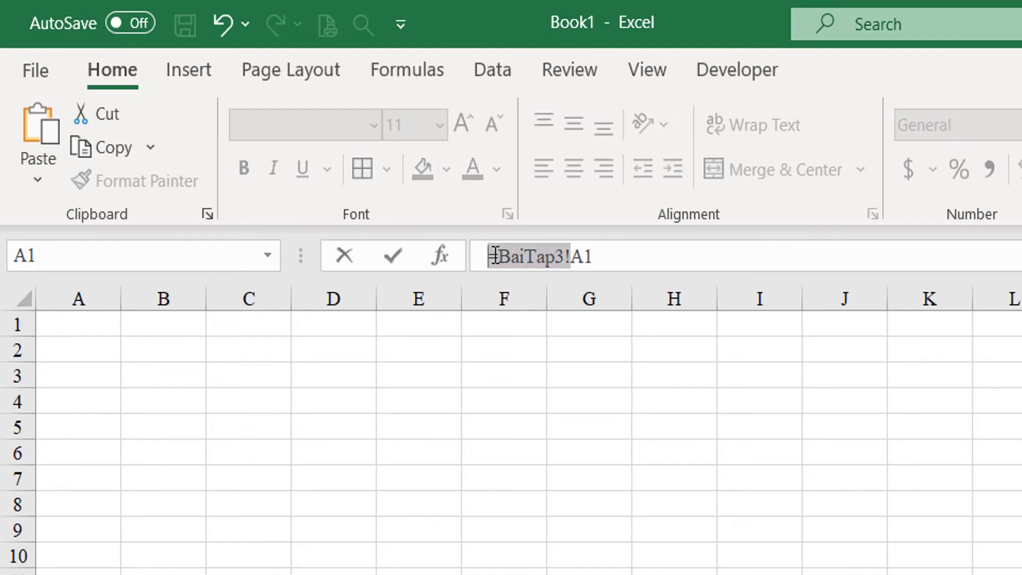
pyautogui.moveTo(571, 256); pyautogui.dragTo(627, 258)
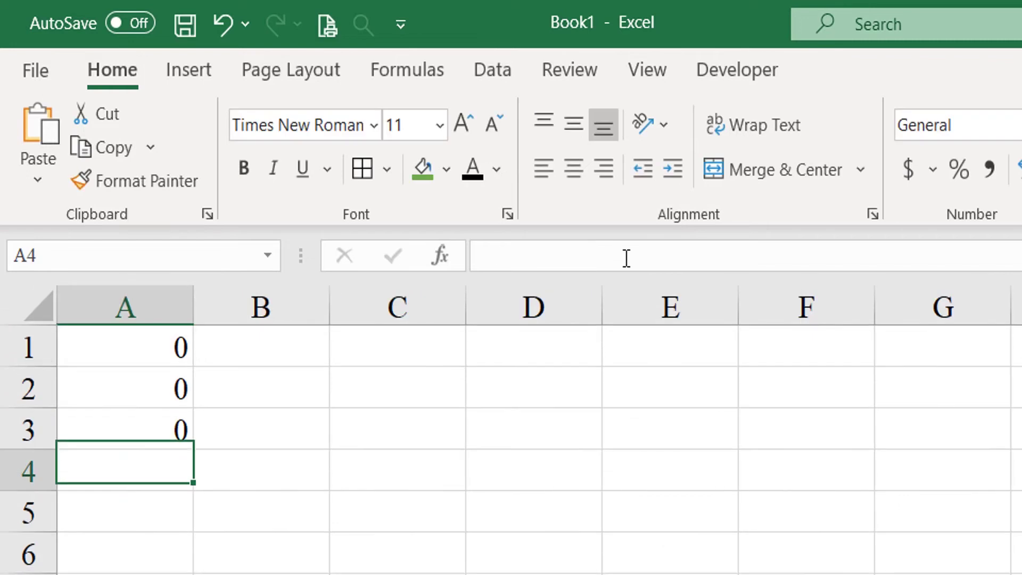
pyautogui.doubleClick(154, 346)
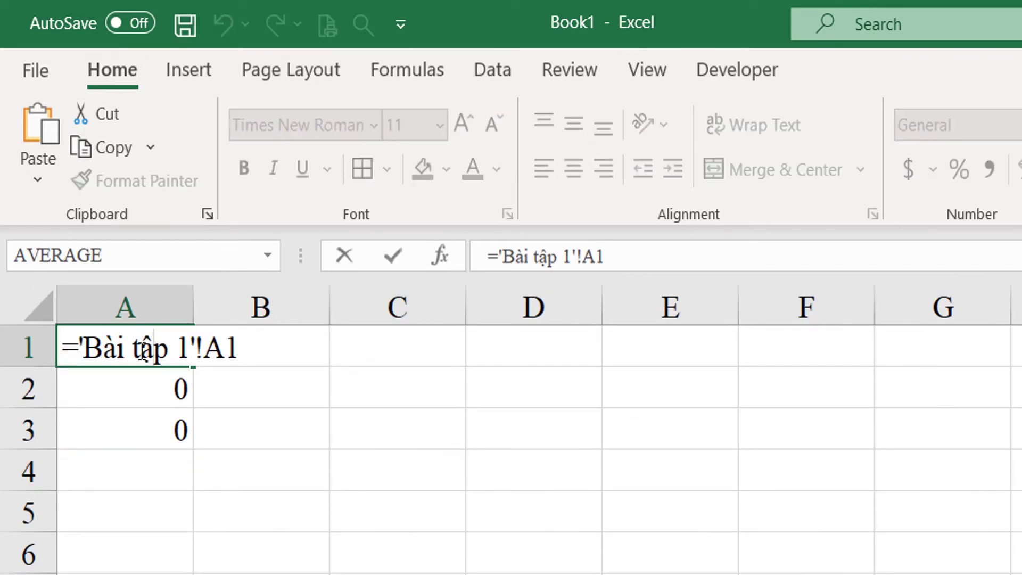
pyautogui.moveTo(81, 349); pyautogui.dragTo(196, 352)
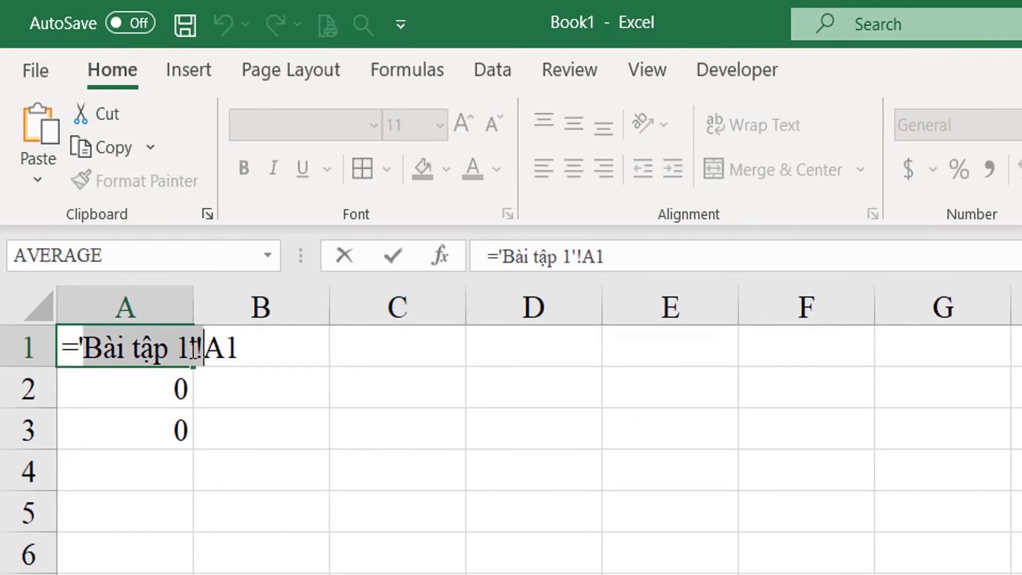
pyautogui.click(192, 351)
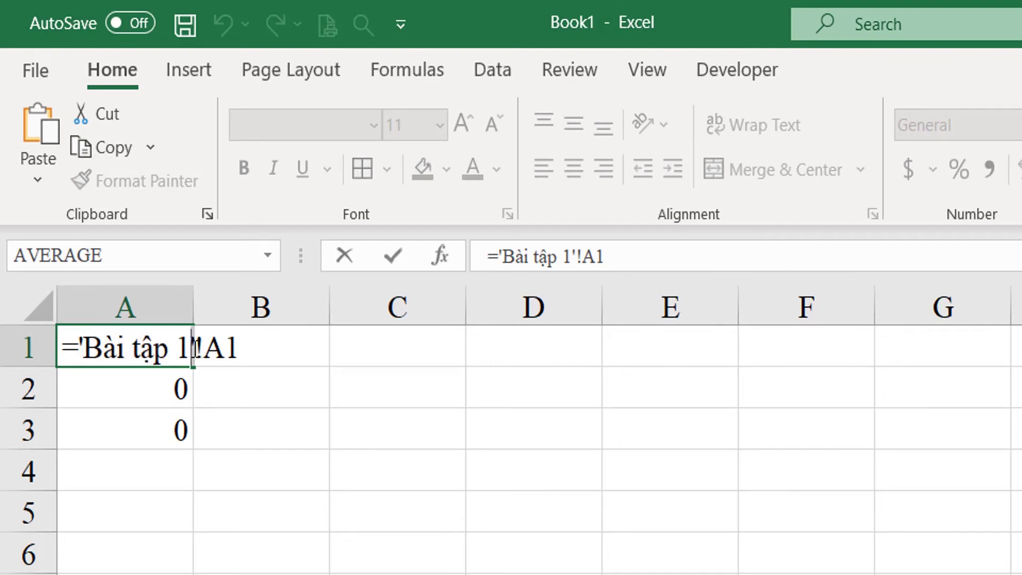
pyautogui.click(151, 423)
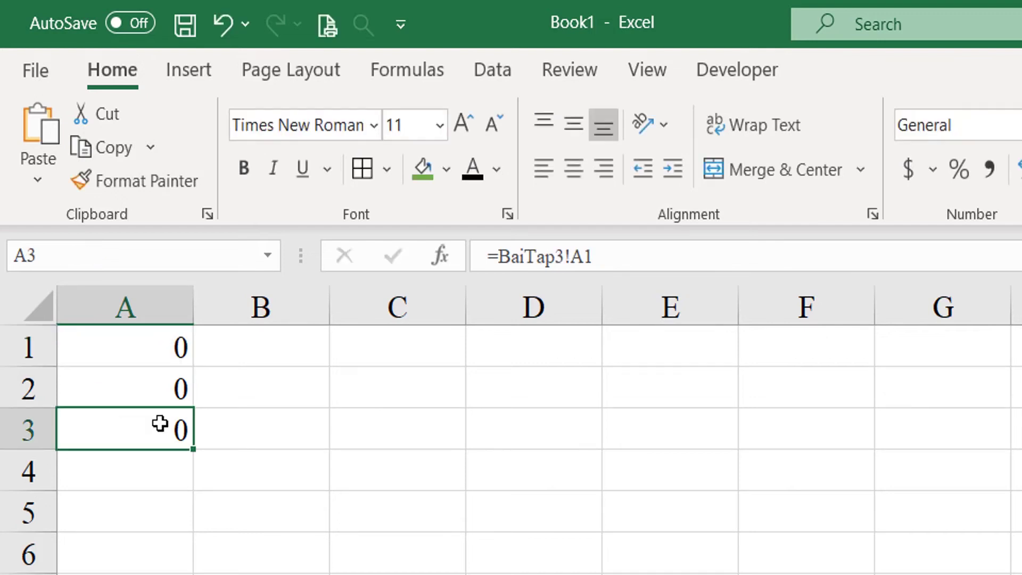
pyautogui.click(608, 257)
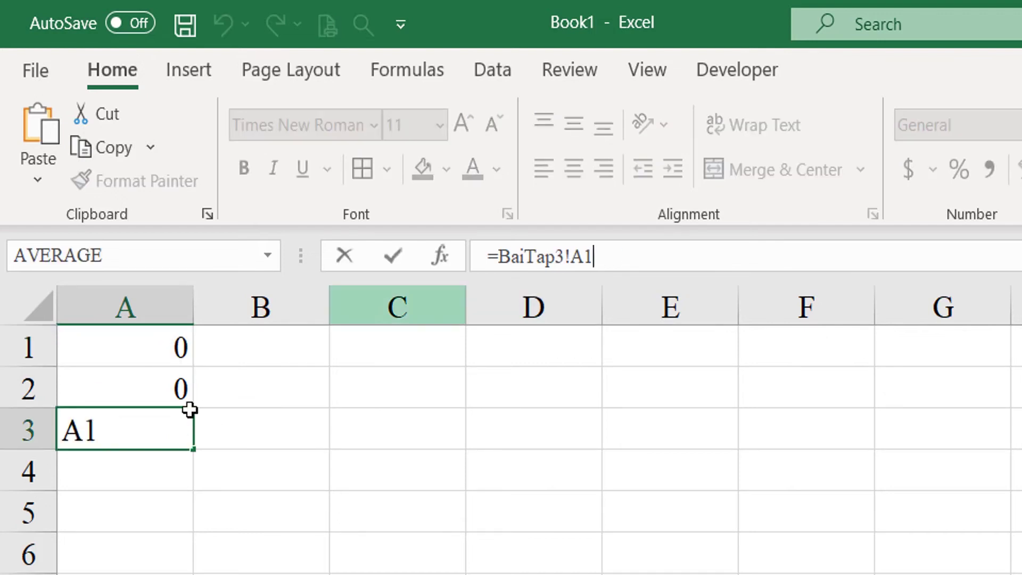
pyautogui.click(141, 423)
pyautogui.moveTo(80, 429); pyautogui.dragTo(184, 429)
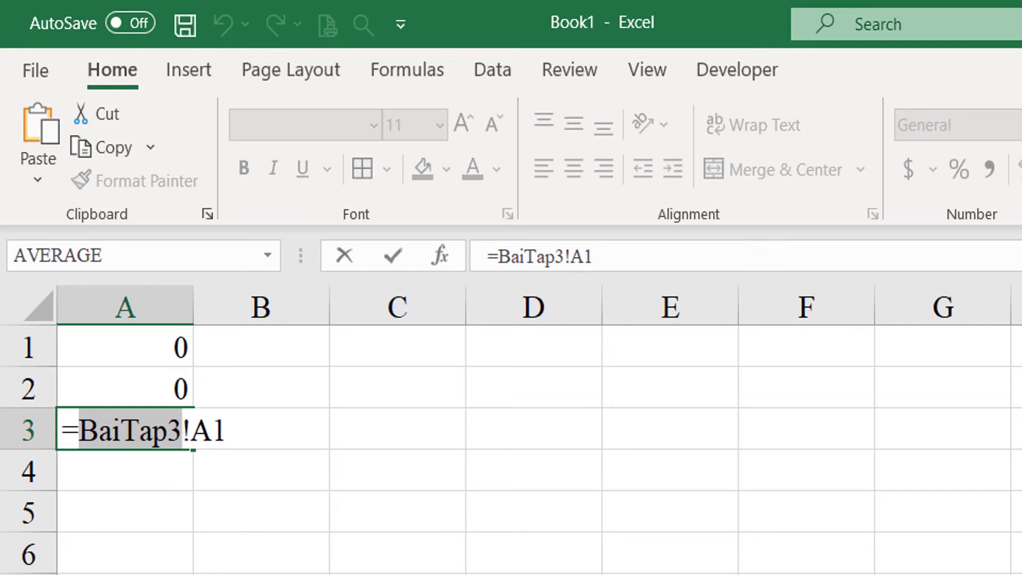
pyautogui.write('B12')
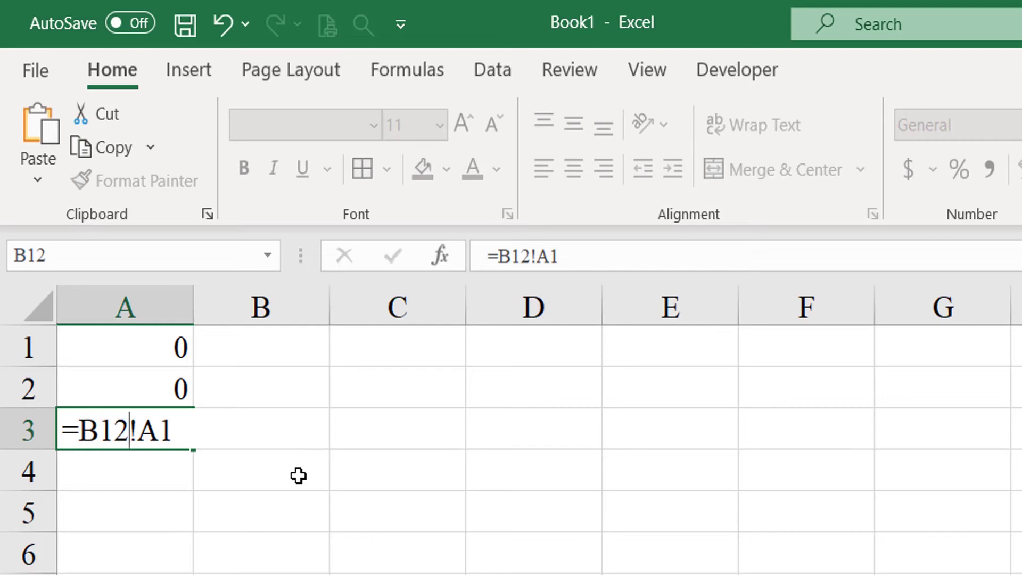
pyautogui.press('Escape')
pyautogui.click(148, 356)
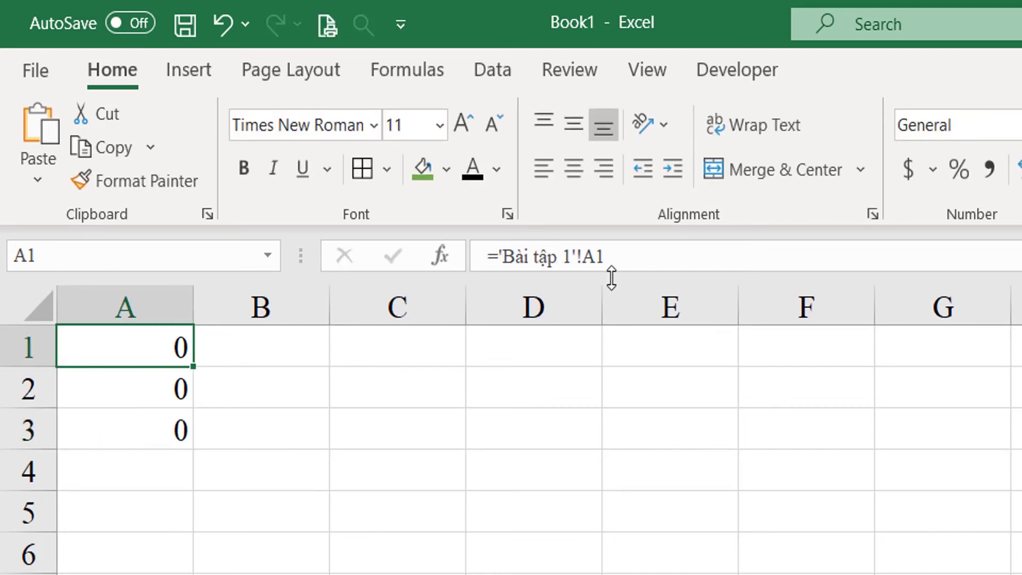
pyautogui.doubleClick(127, 339)
pyautogui.moveTo(81, 343); pyautogui.dragTo(185, 349)
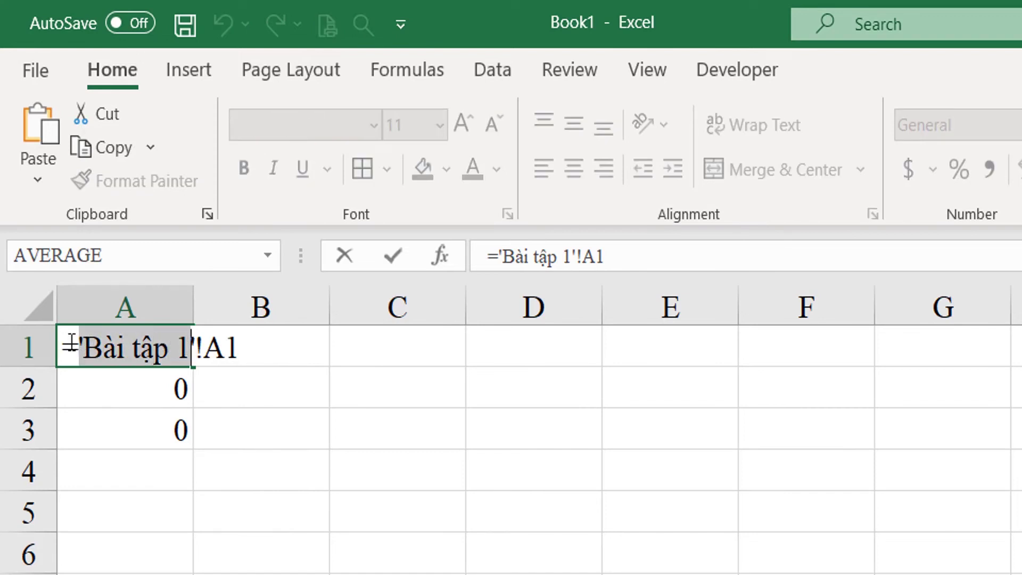
pyautogui.click(80, 343)
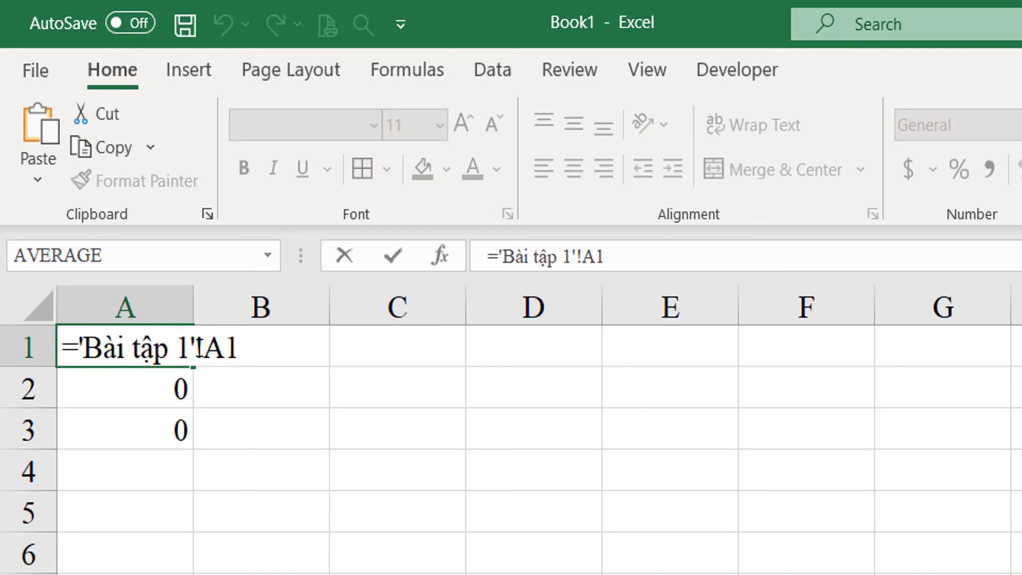
pyautogui.moveTo(192, 345); pyautogui.dragTo(78, 354)
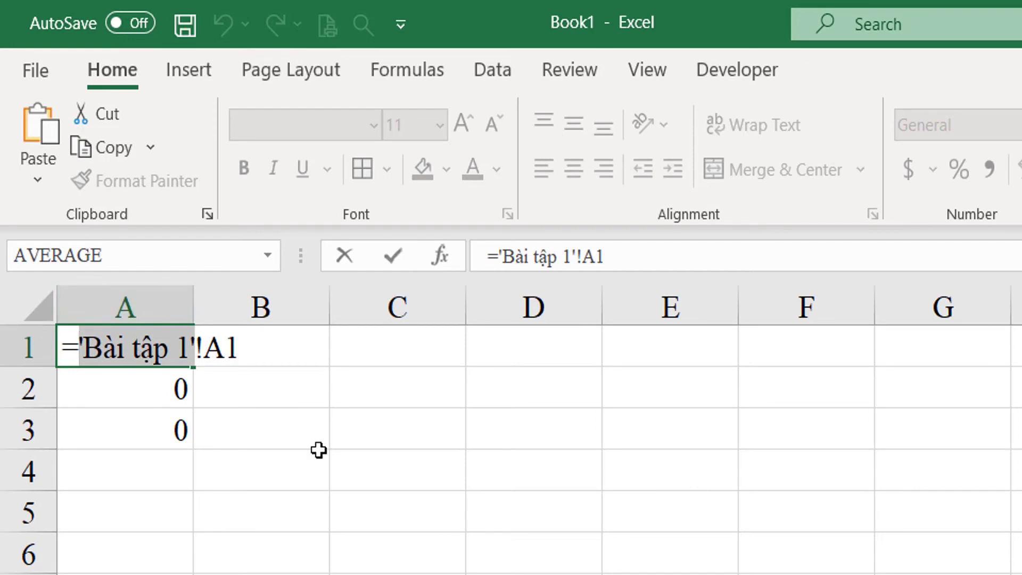
pyautogui.press('Escape')
pyautogui.click(170, 429)
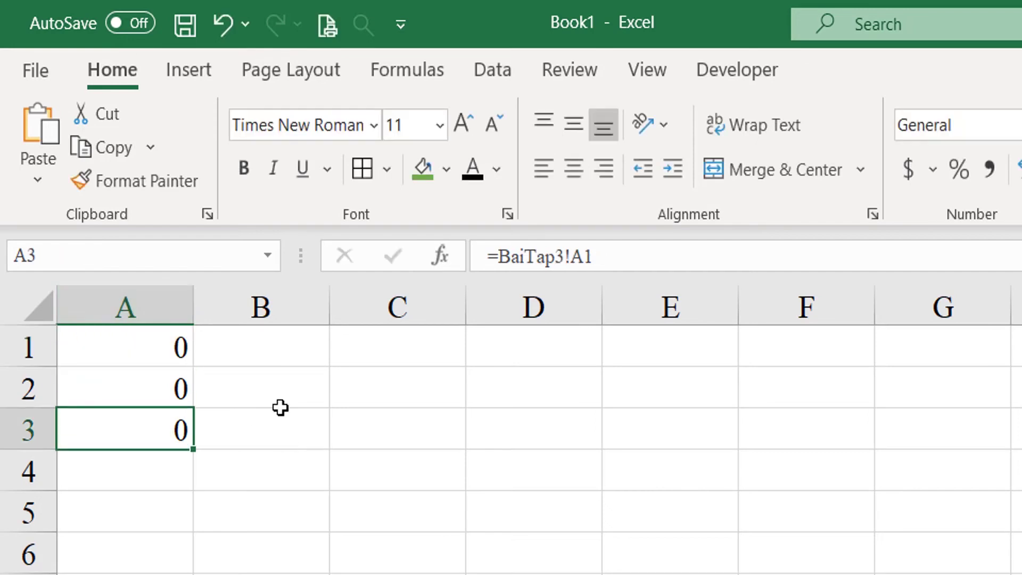
pyautogui.doubleClick(139, 422)
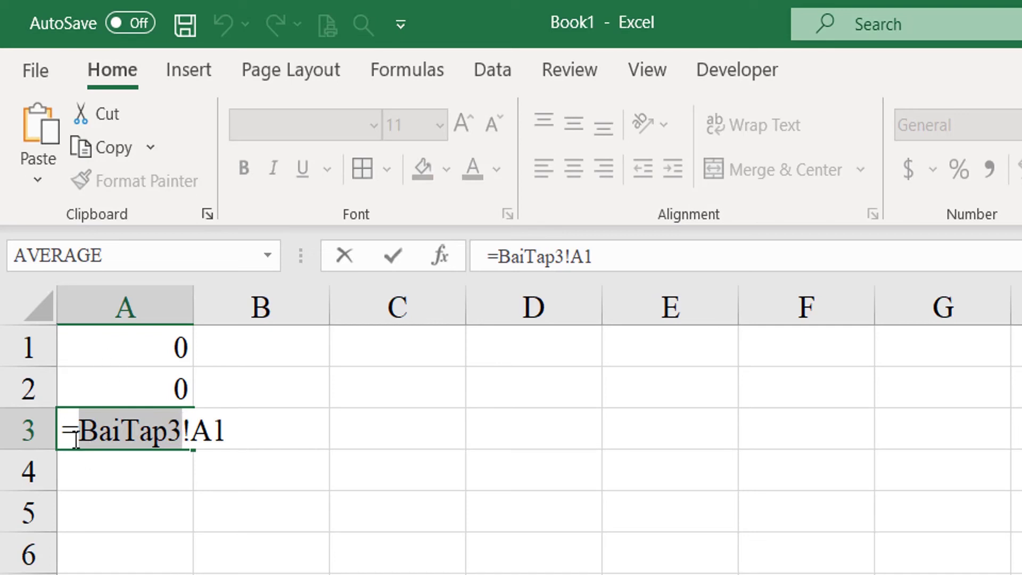
pyautogui.moveTo(78, 426); pyautogui.dragTo(193, 426)
pyautogui.click(247, 431)
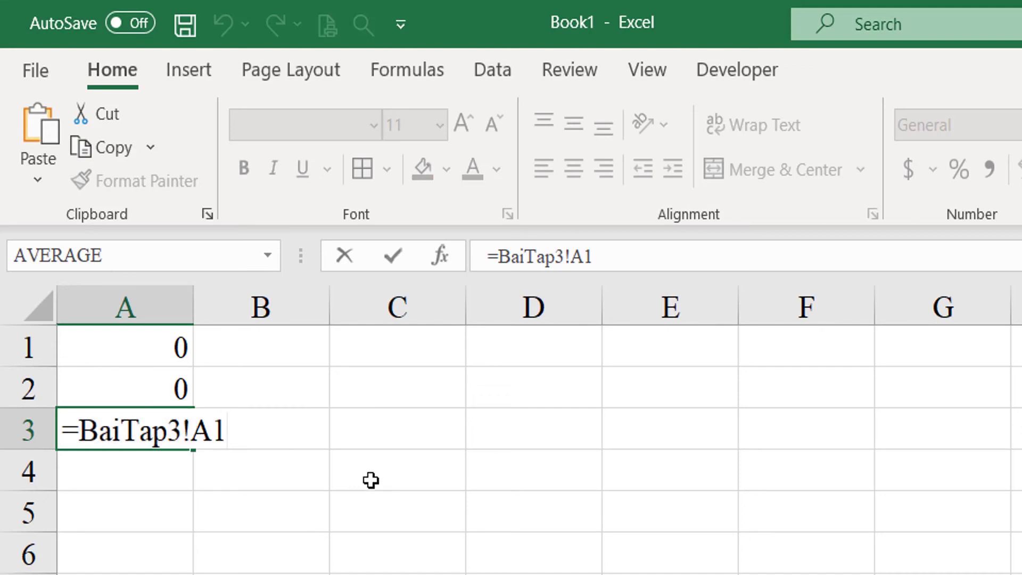
pyautogui.press('Return')
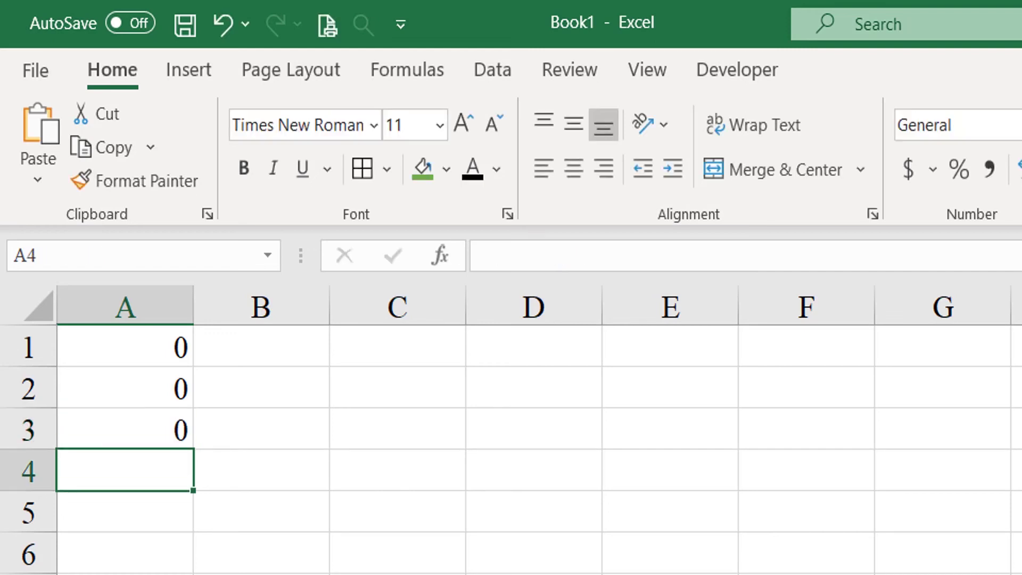
# - Review A1 and A3, leave A3's =BaiTap3!A1 unchanged, and switch to the next sheet
pyautogui.click(152, 357)
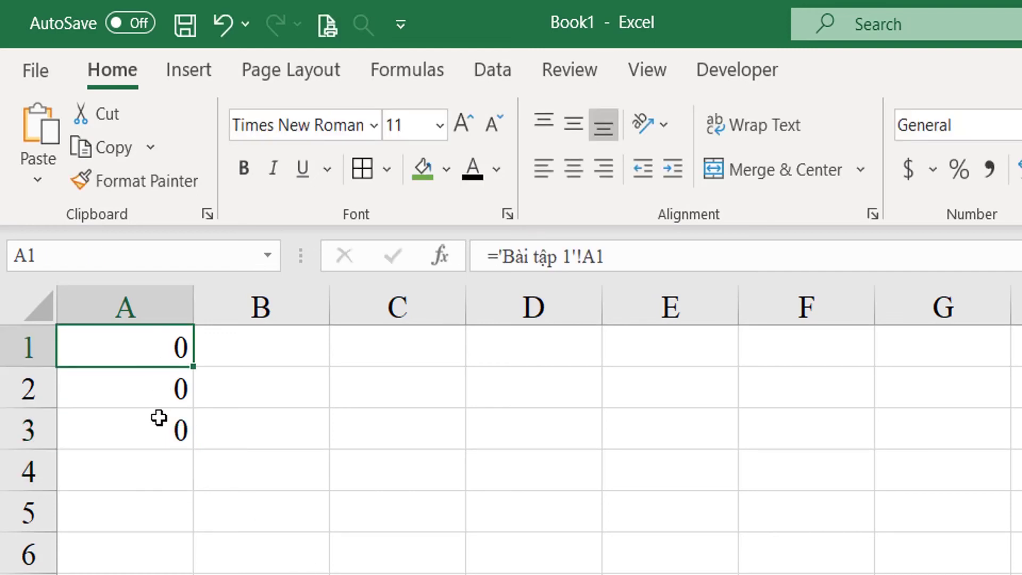
pyautogui.click(153, 433)
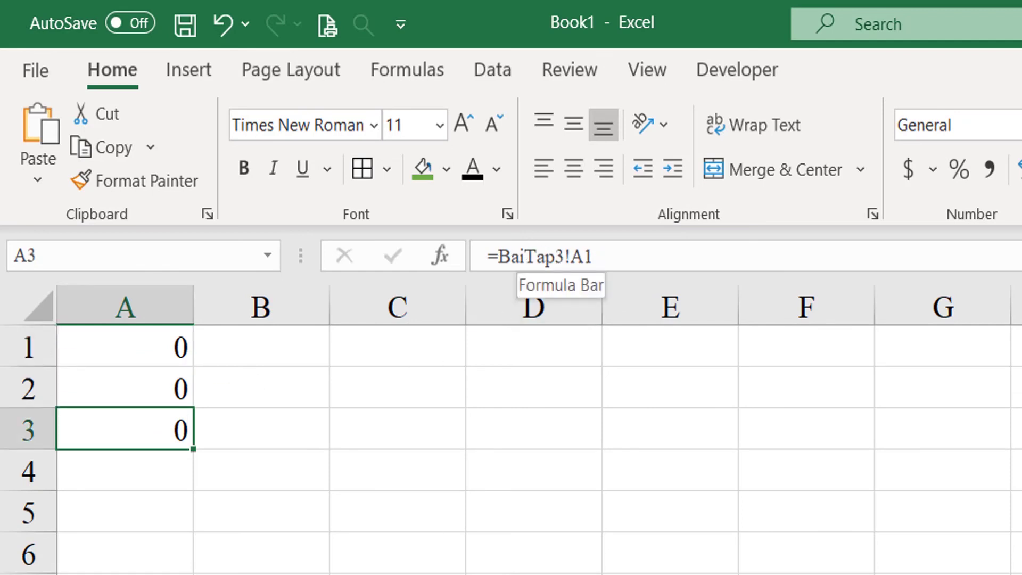
pyautogui.click(527, 255)
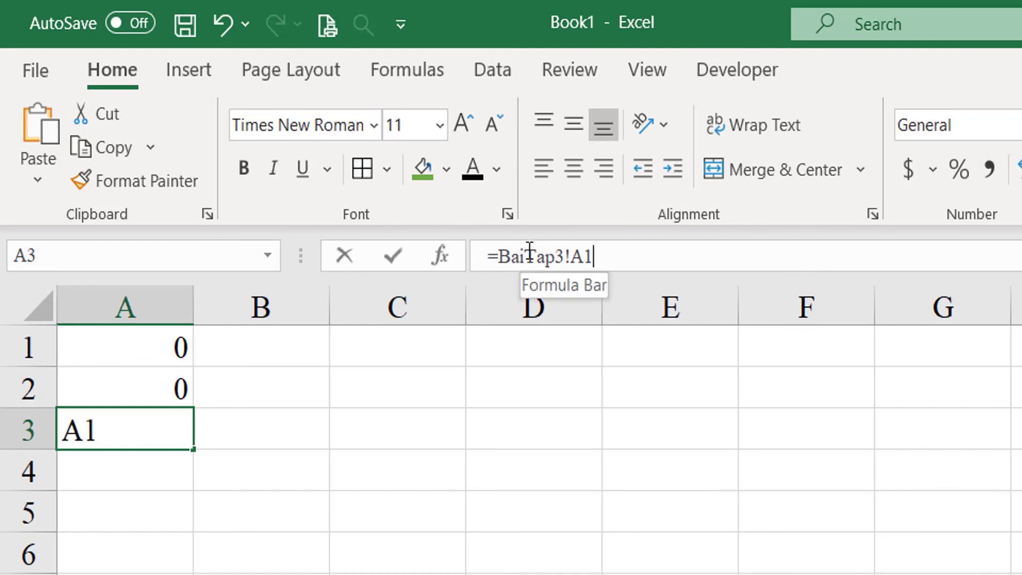
pyautogui.write('_')
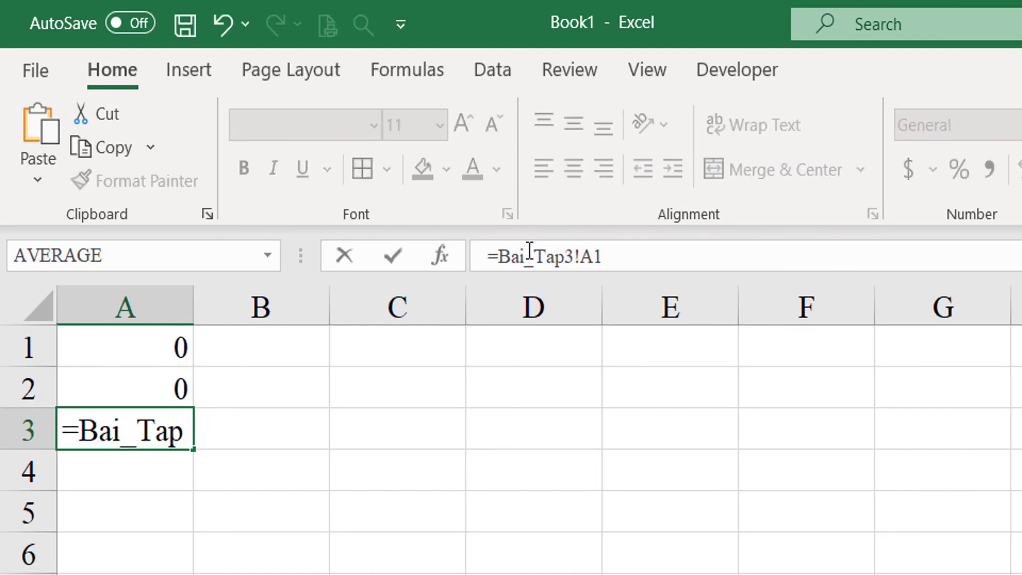
pyautogui.moveTo(121, 434); pyautogui.dragTo(144, 434)
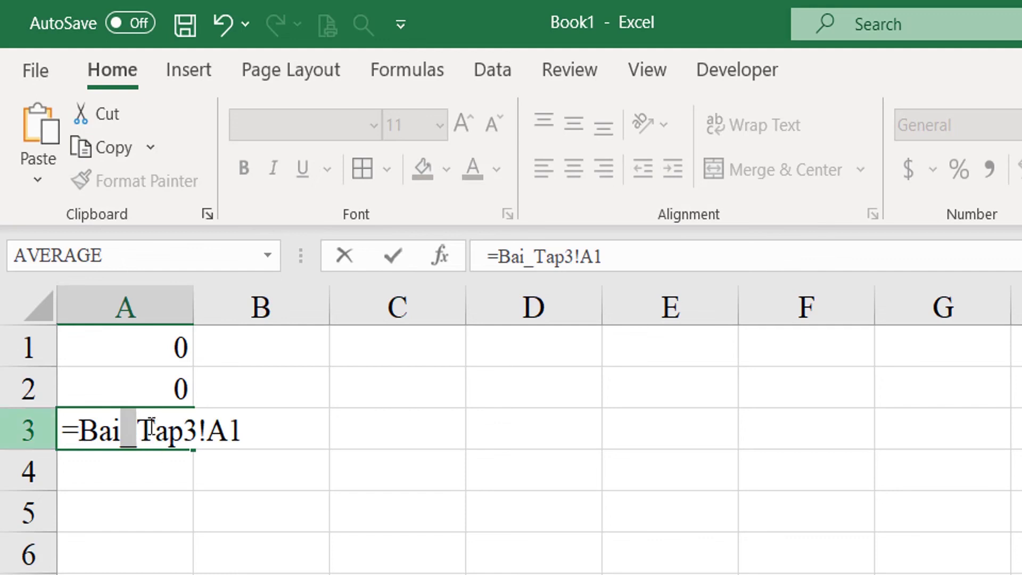
pyautogui.press('BackSpace')
pyautogui.hotkey('ctrl', 'Return')
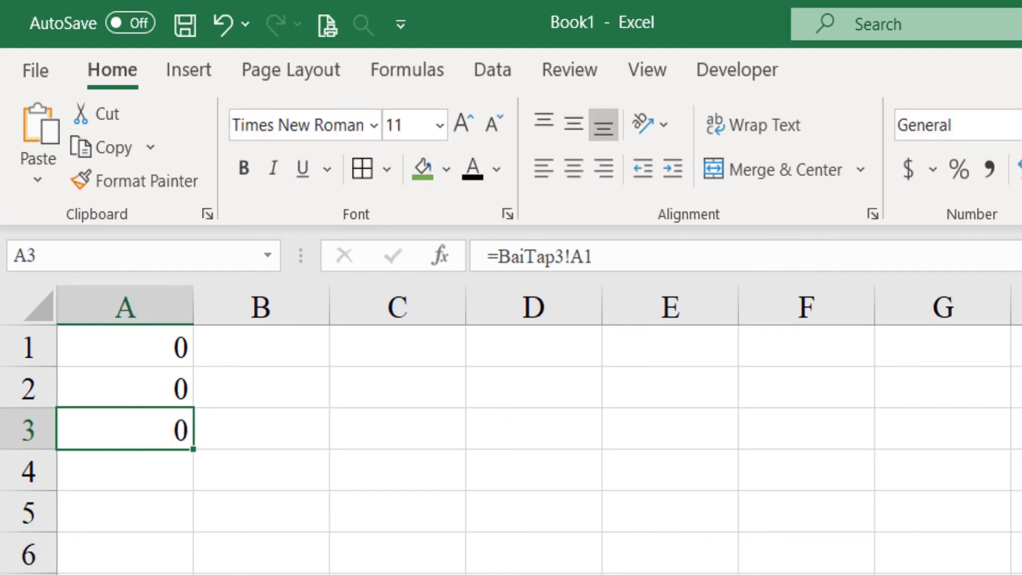
pyautogui.hotkey('ctrl', 'pagedown')
# - Inspect A2's =Bai_Tap_2!A1 formula without changes, then move up to A1's =Bài_tập_1!A1
pyautogui.click(107, 392)
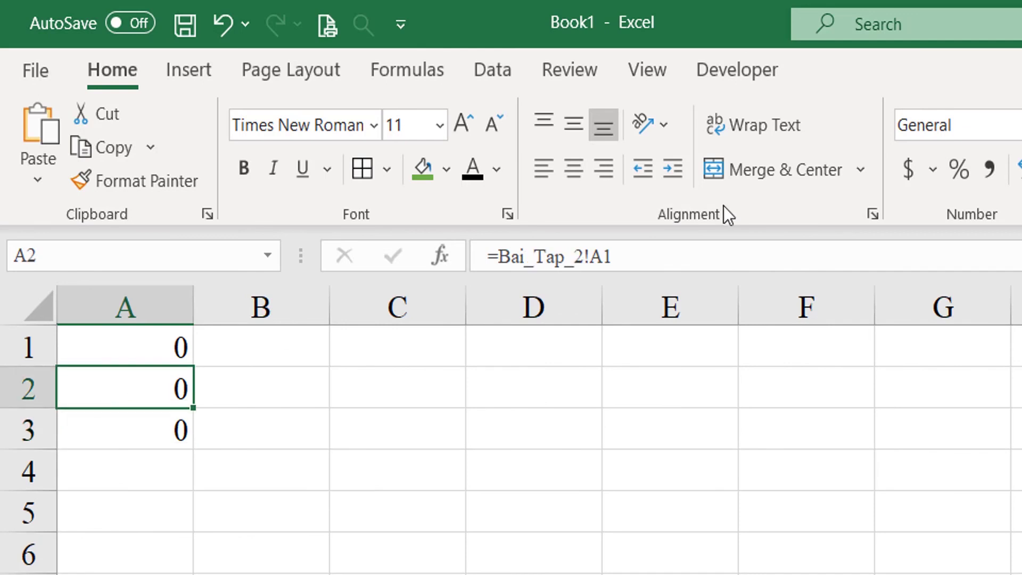
pyautogui.doubleClick(144, 394)
pyautogui.moveTo(89, 388); pyautogui.dragTo(215, 389)
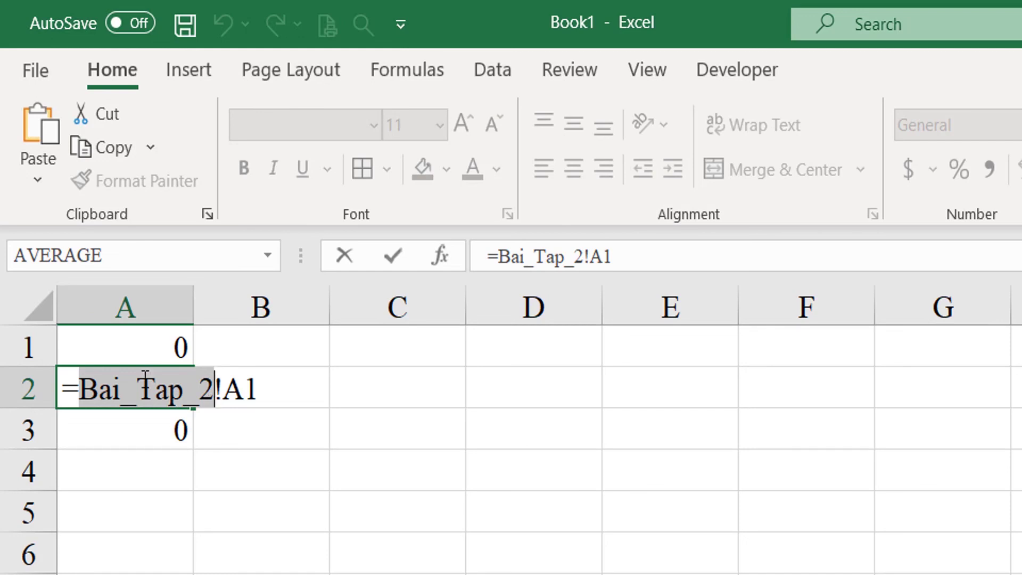
pyautogui.press('Return')
pyautogui.press('Up')
pyautogui.press('Up')
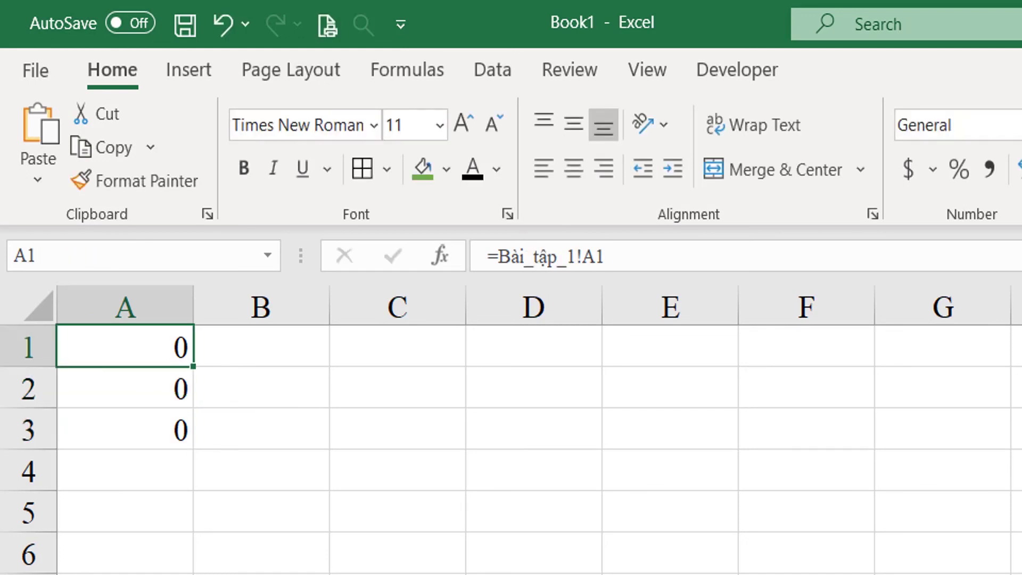